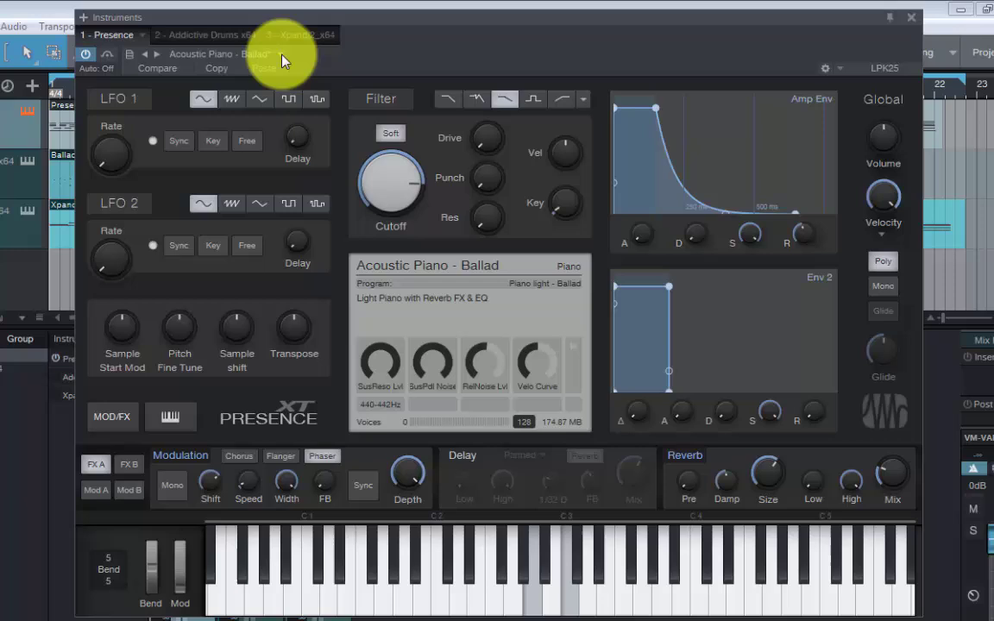
Step: Browse the Keyboards, Brass and Piano preset categories in Presence, then close the list keeping Acoustic Piano - Ballad
click(327, 53)
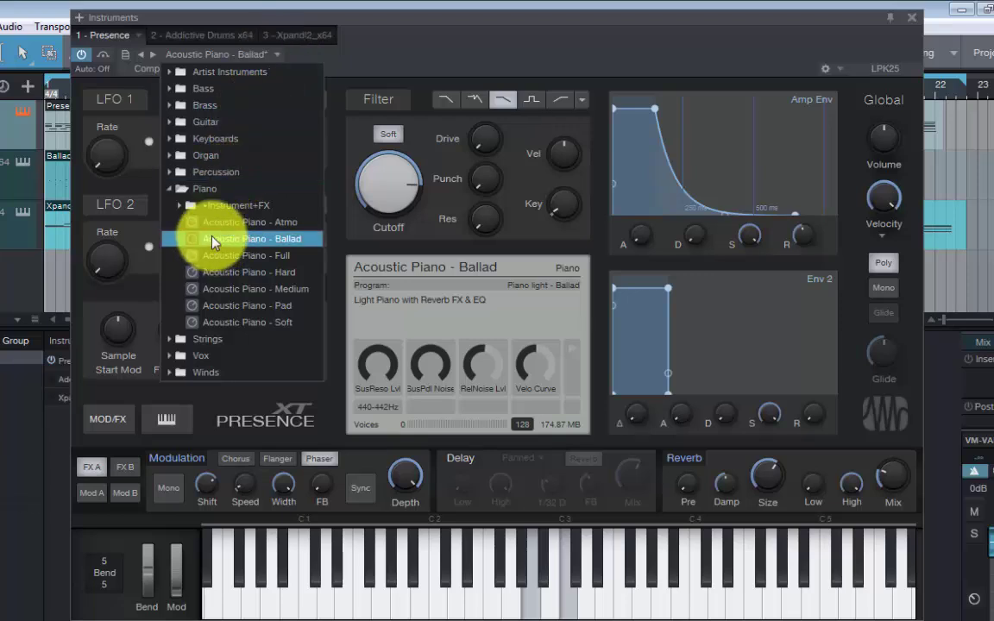
click(170, 139)
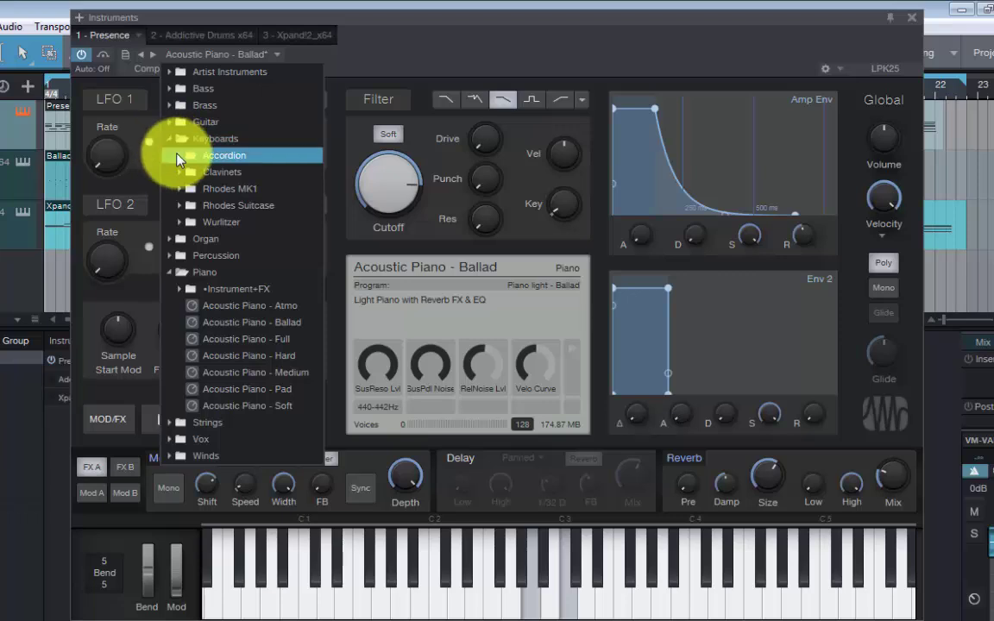
click(167, 139)
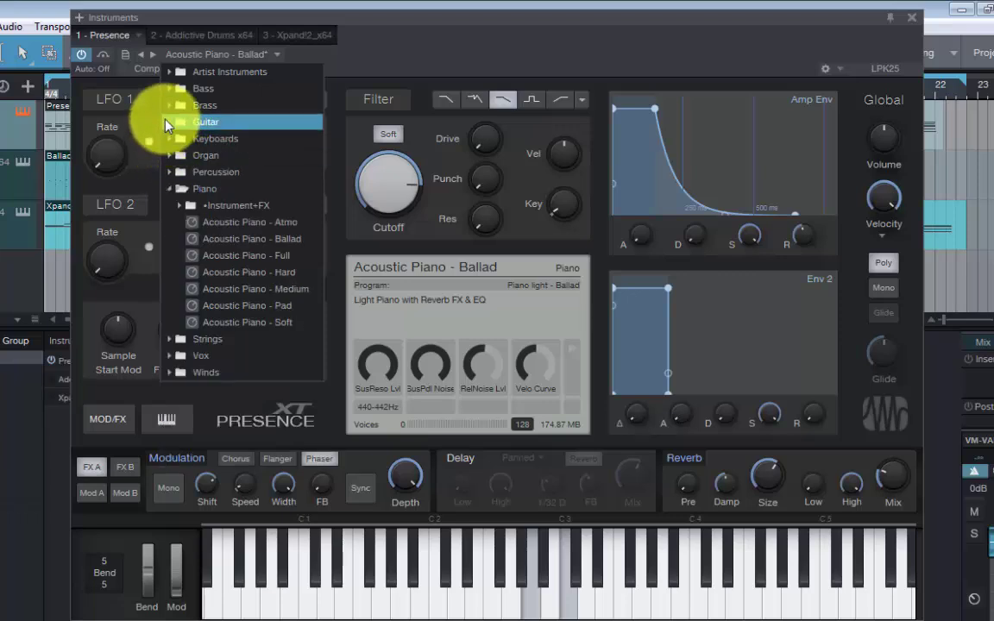
click(170, 106)
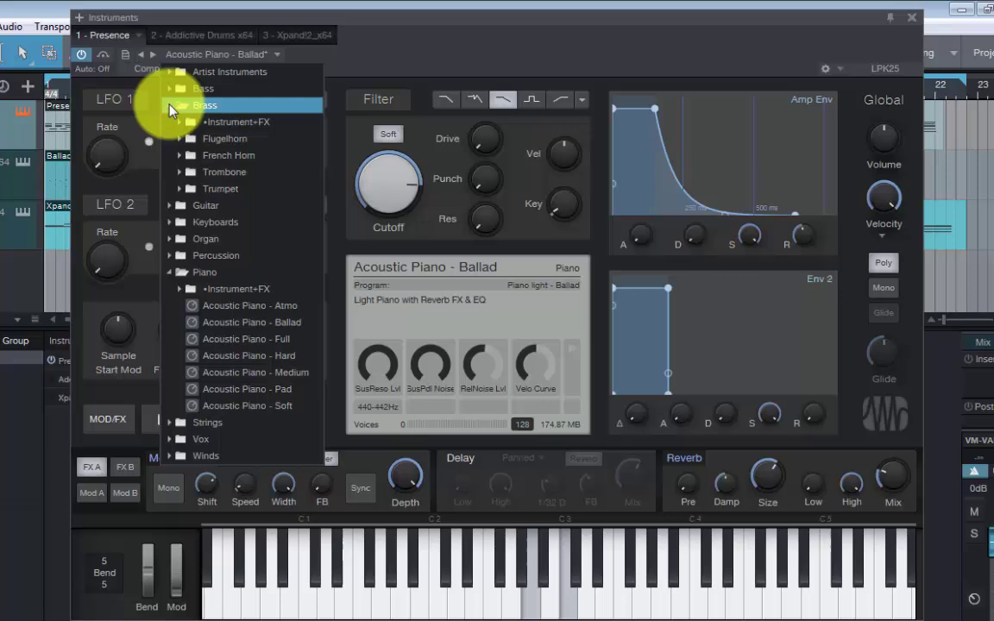
click(170, 107)
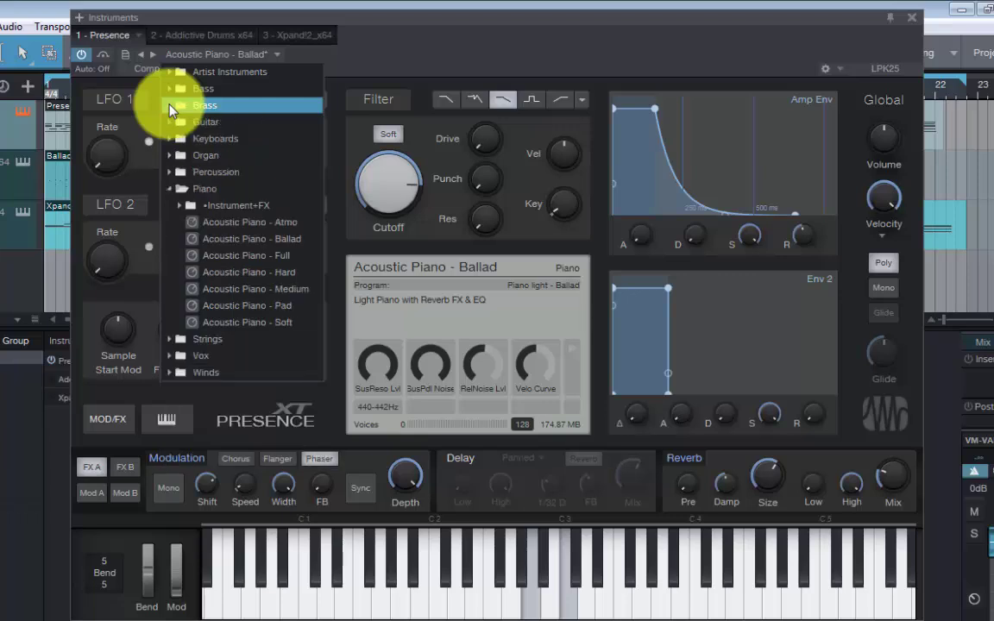
click(170, 188)
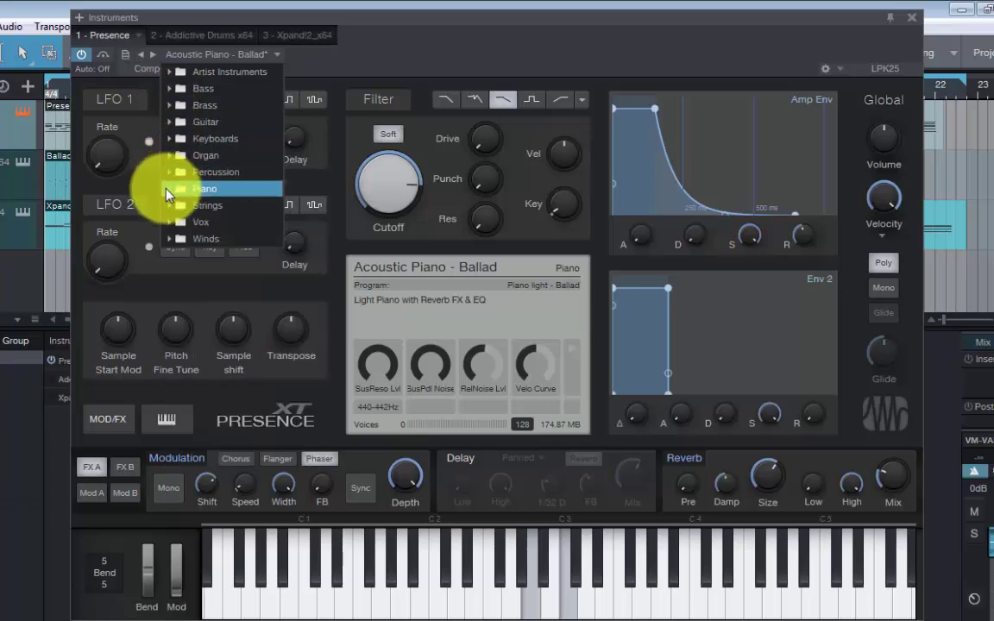
click(381, 56)
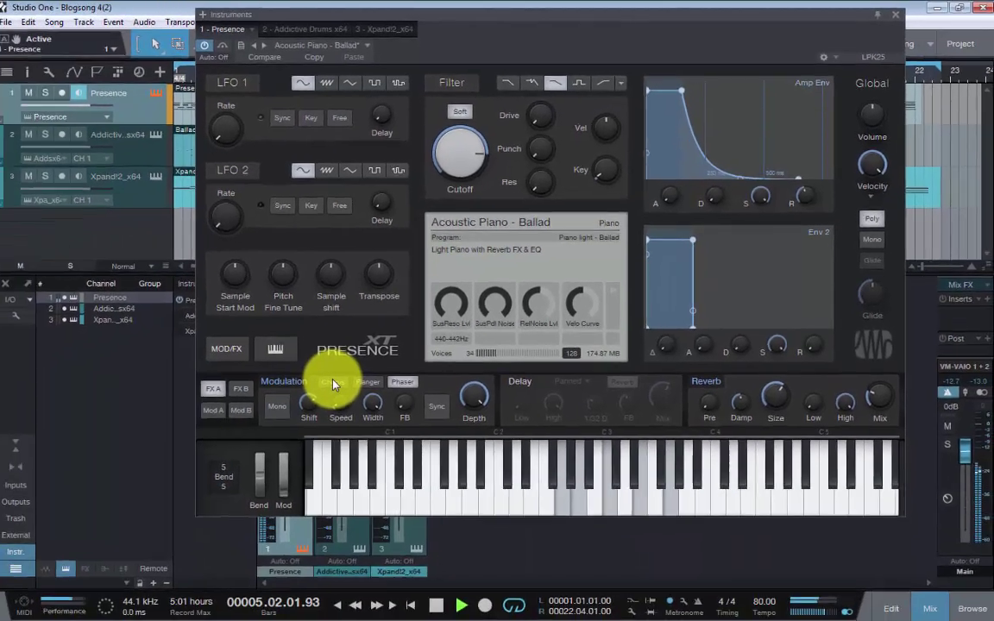
Step: Audition Chorus and Flanger modulation, return to Phaser, toggle Delay and Reverb, then stop playback
click(334, 382)
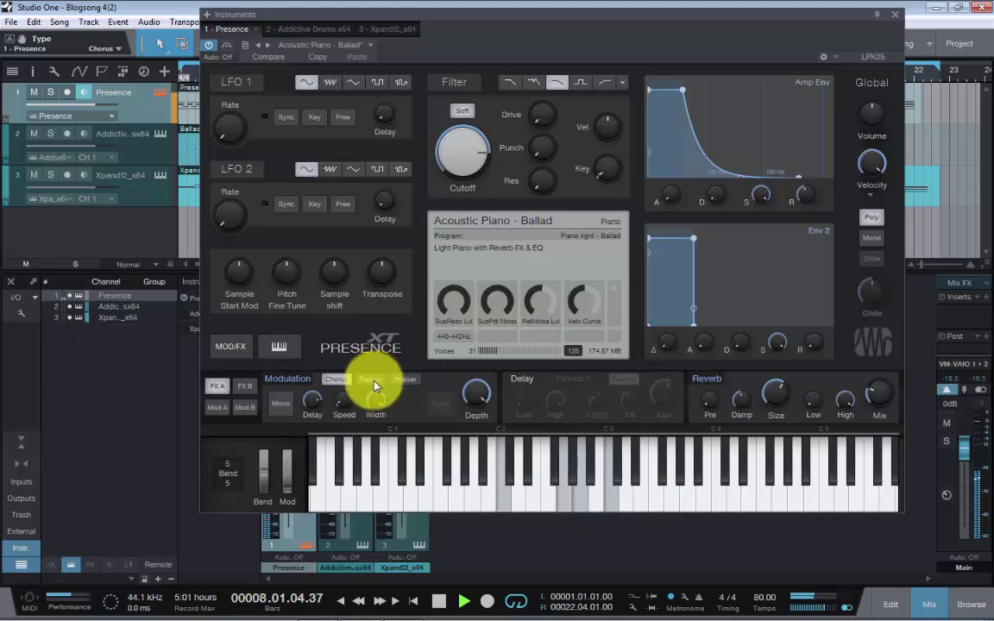
click(372, 379)
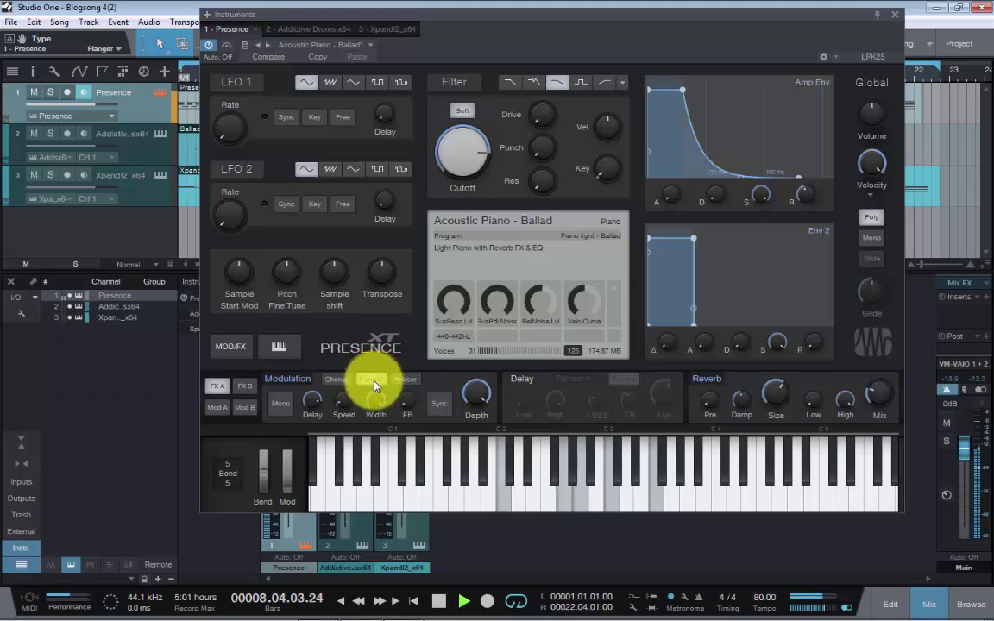
click(405, 381)
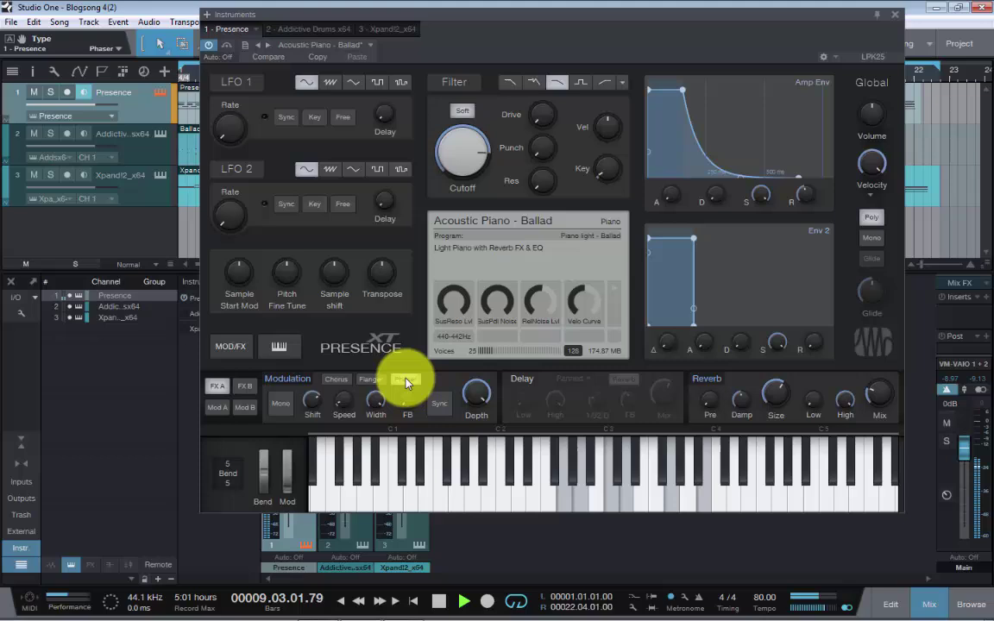
click(522, 380)
click(706, 382)
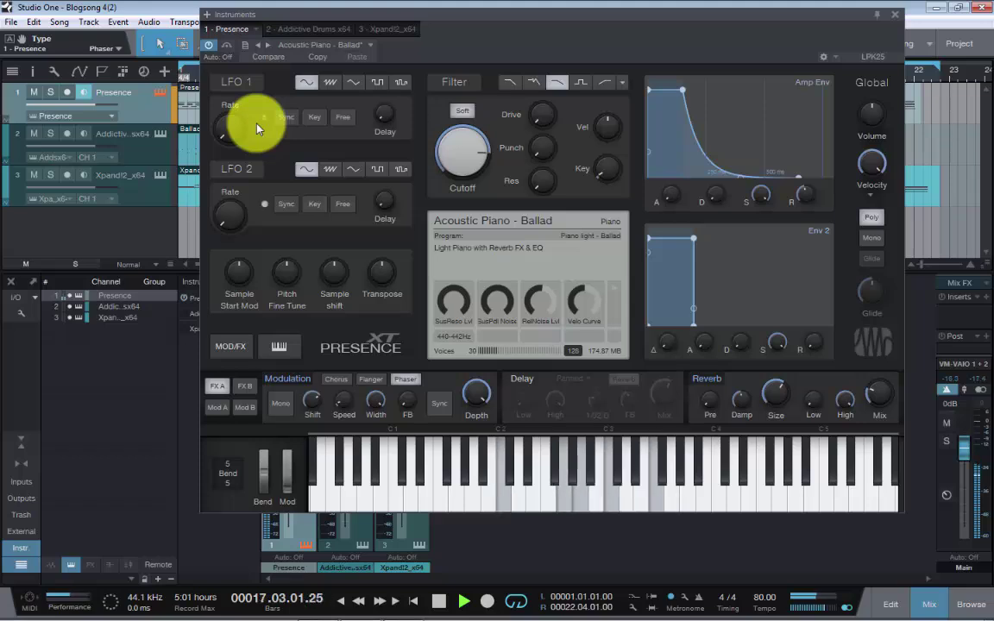
key(space)
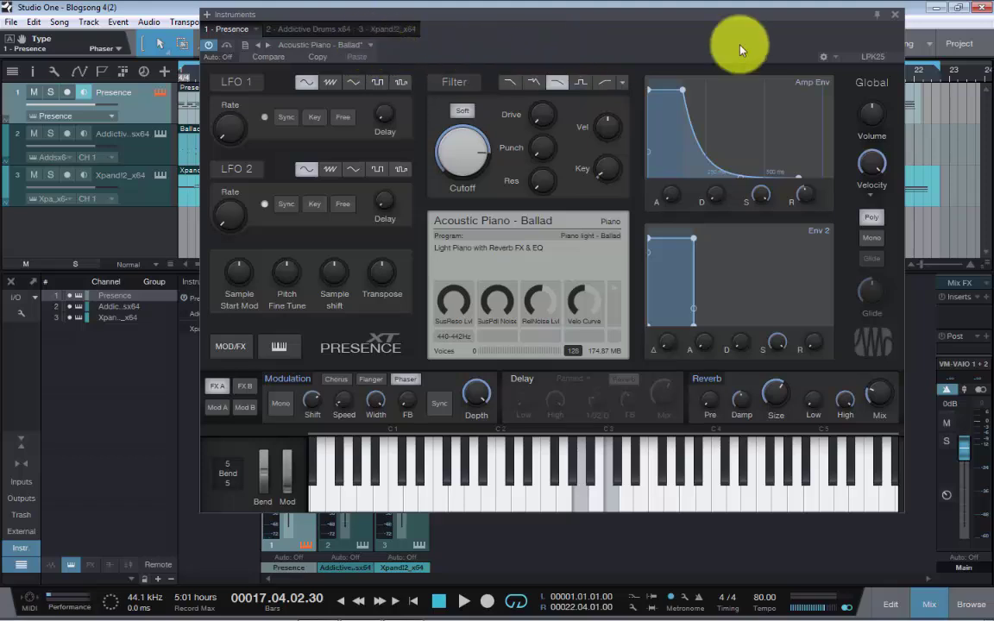
Step: Close the Presence editor and reopen it from the piano track's instrument button
click(895, 13)
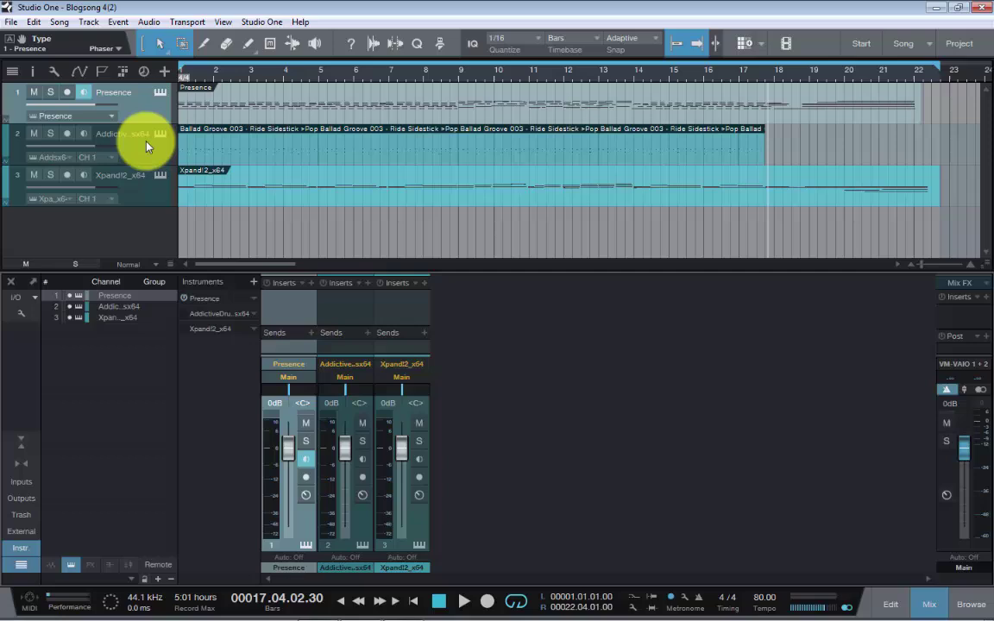
click(161, 98)
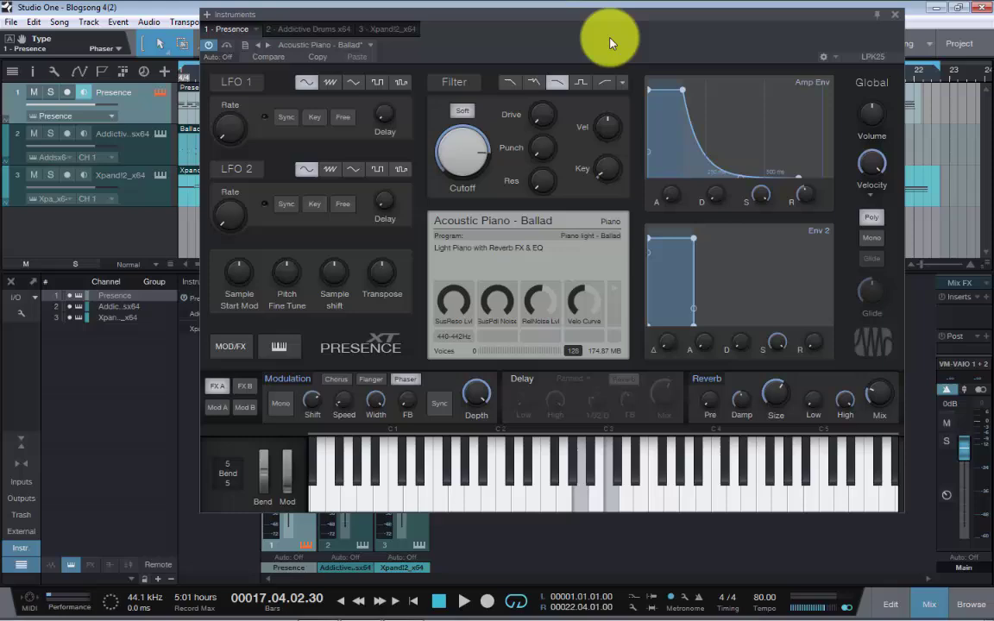
Step: Switch from Presence to Addictive Drums, view its kit page, start playback and browse the Beats library
click(893, 18)
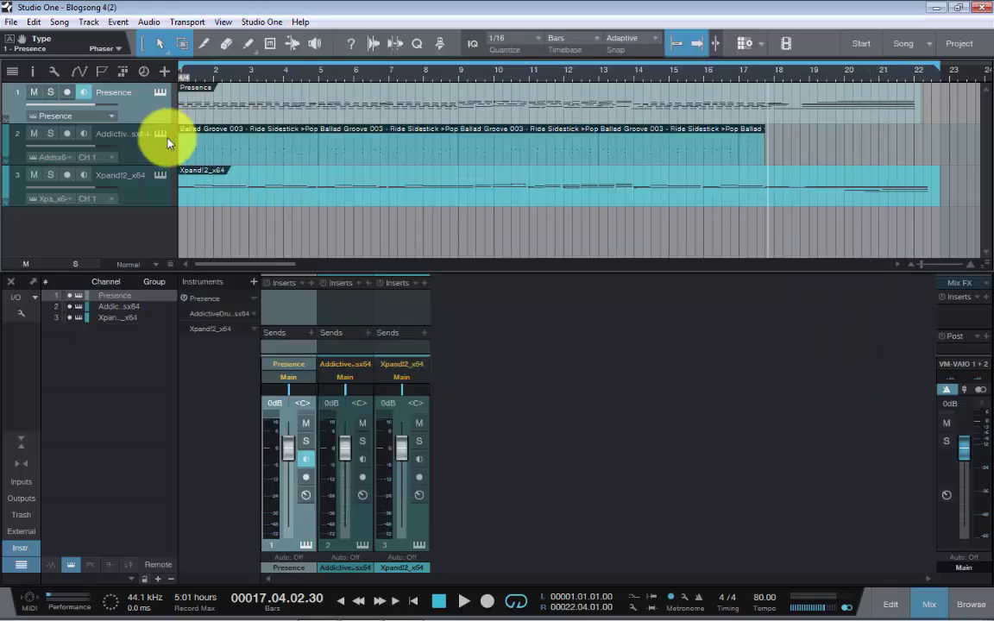
click(161, 135)
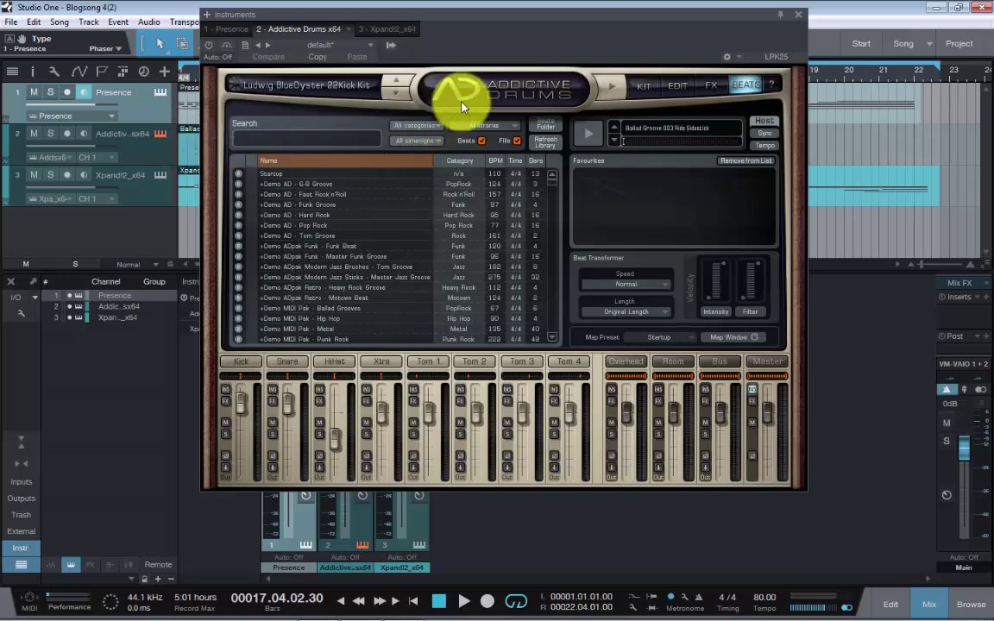
click(643, 87)
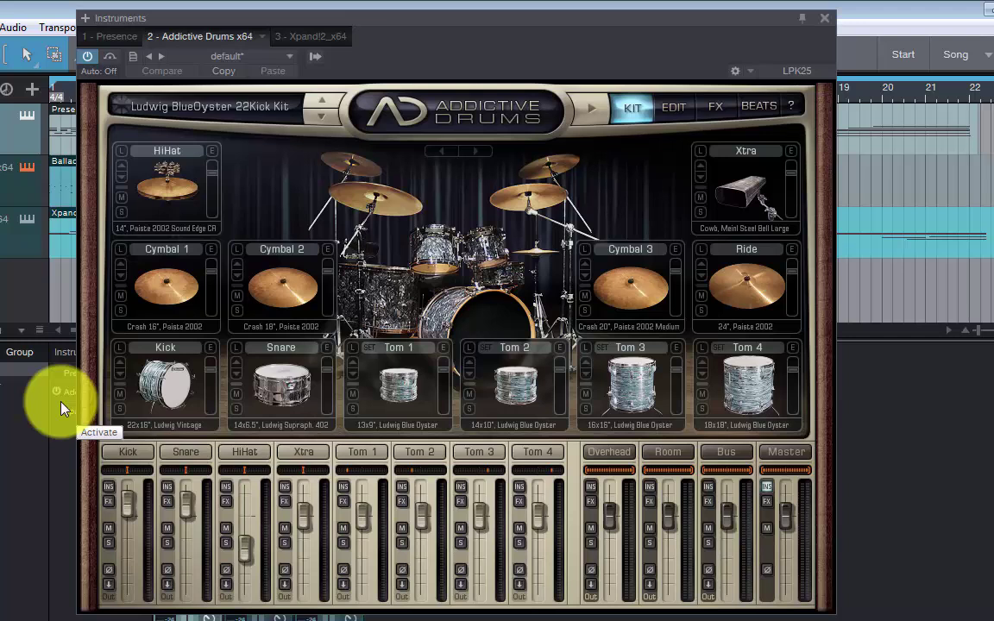
key(space)
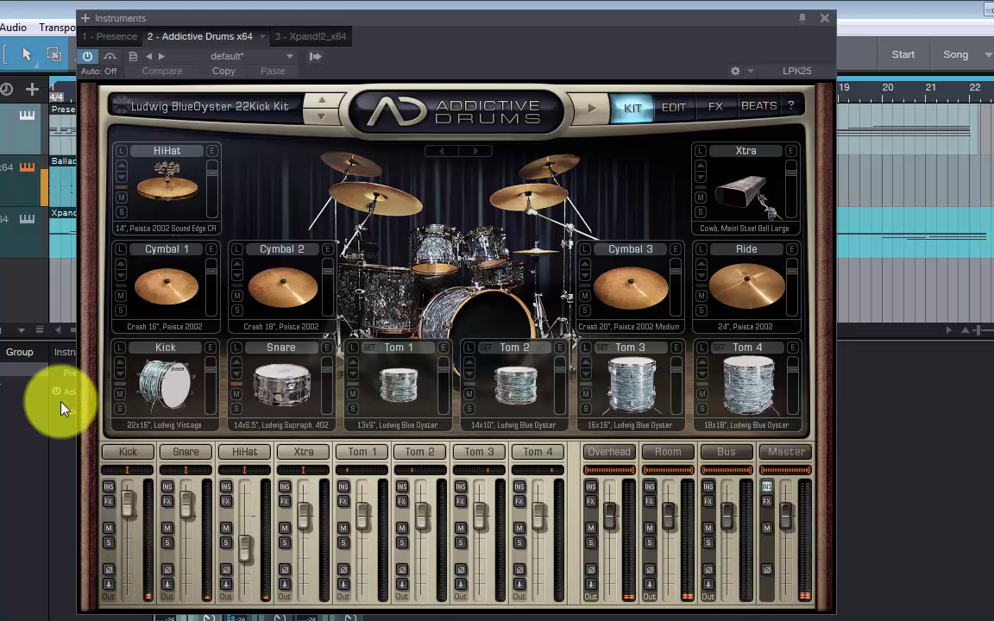
click(758, 107)
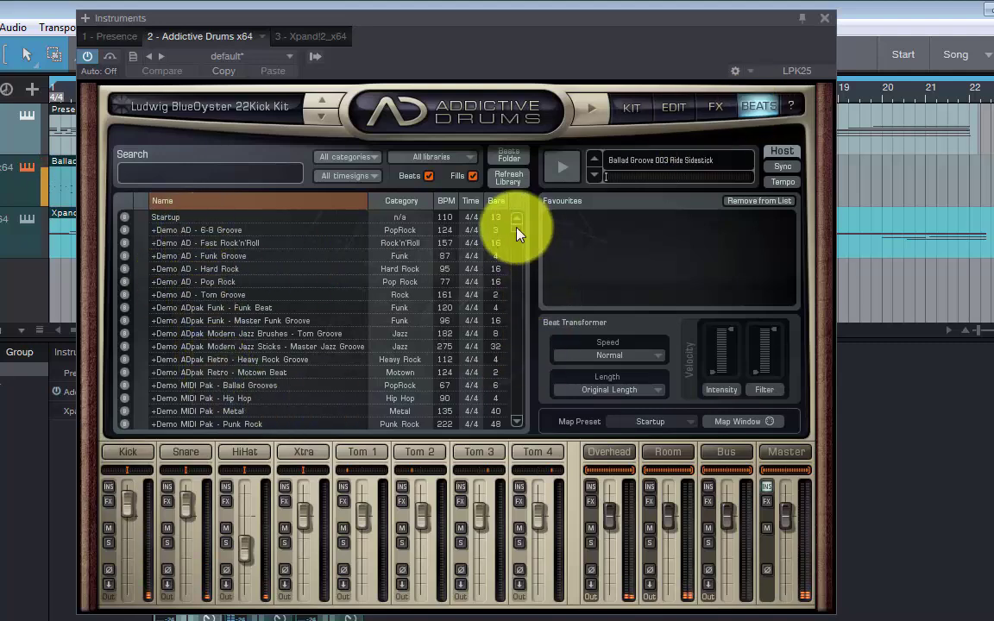
mouse_move(518, 233)
mouse_down()
mouse_move(517, 252)
mouse_move(521, 235)
mouse_up()
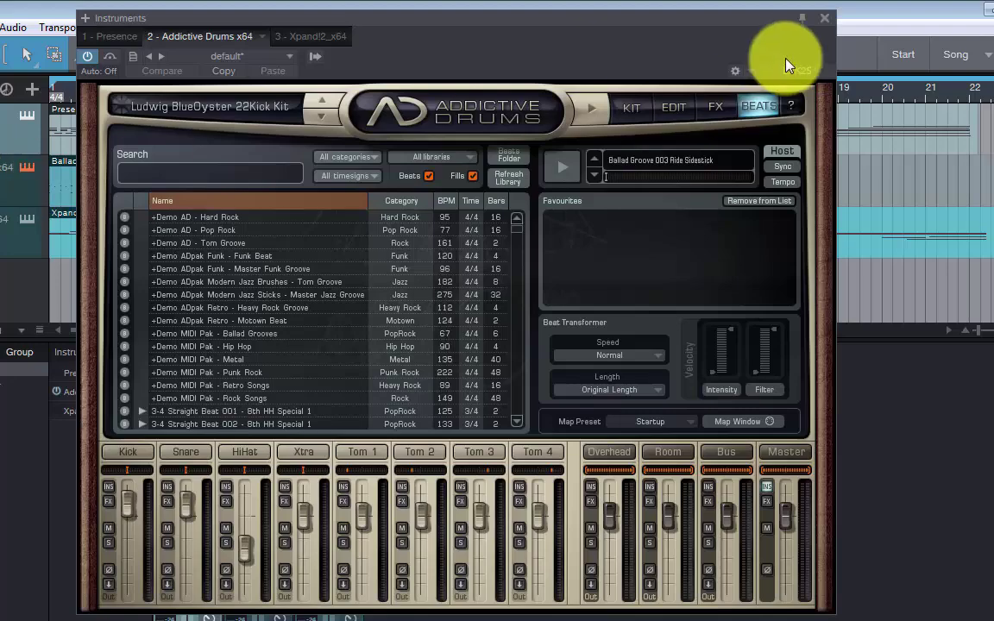
Step: Close Addictive Drums, colour the drums channel purple and disarm its recording, then stop and return to bar 1
click(824, 18)
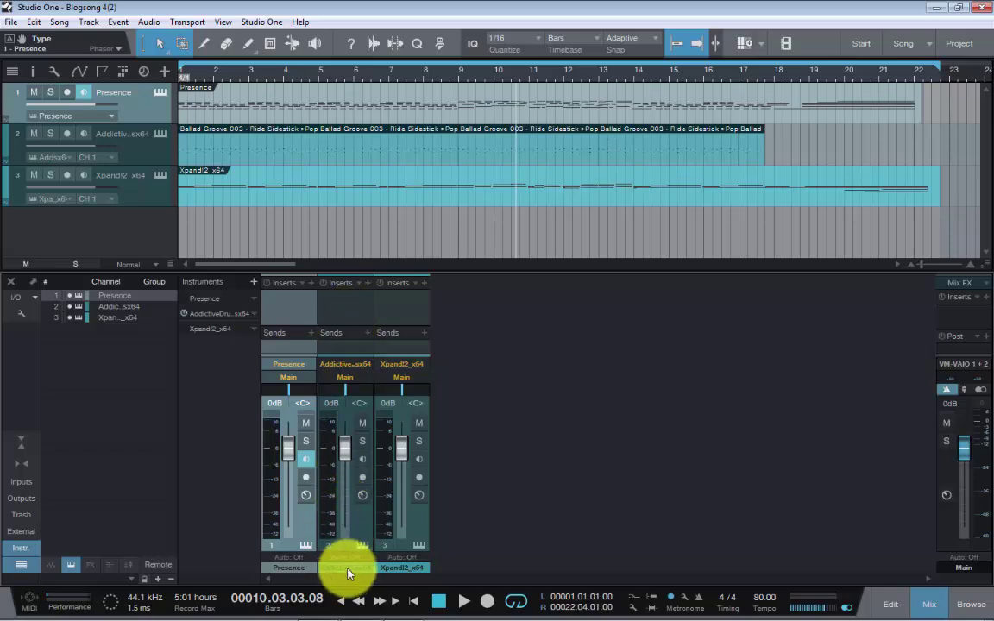
click(349, 570)
click(350, 570)
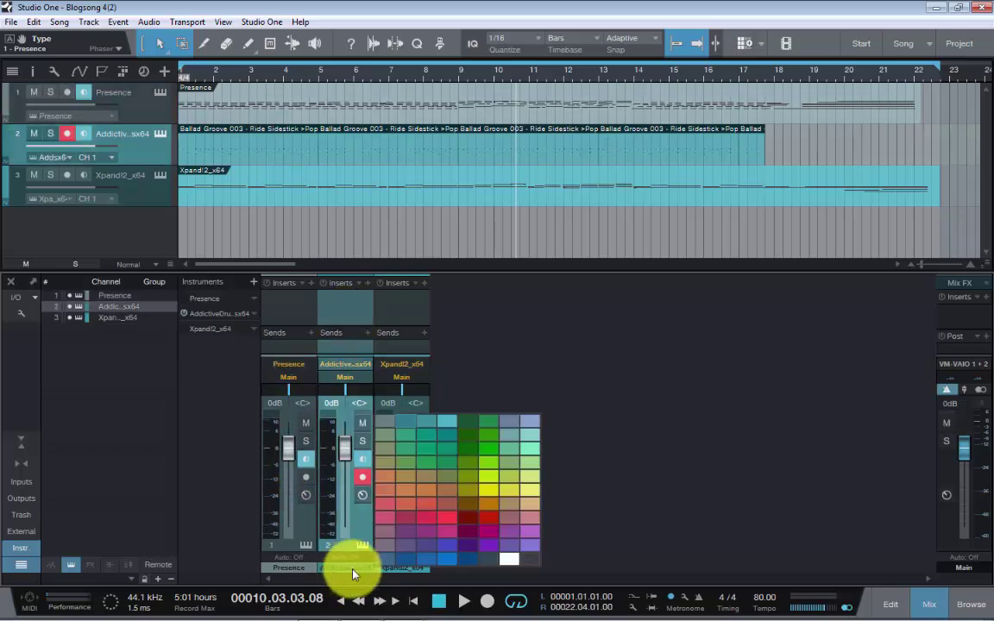
click(461, 550)
click(362, 477)
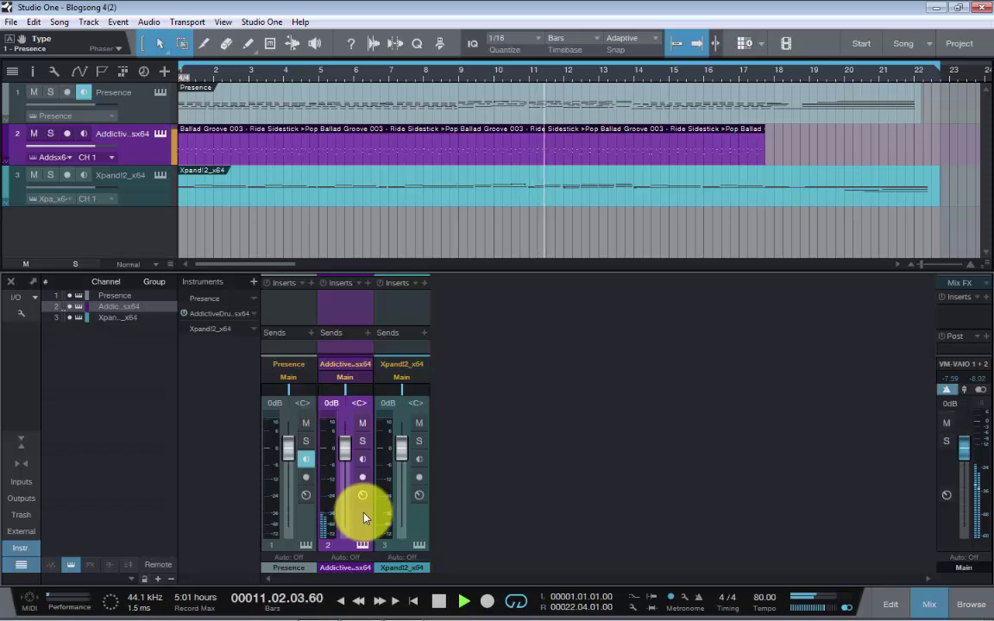
key(space)
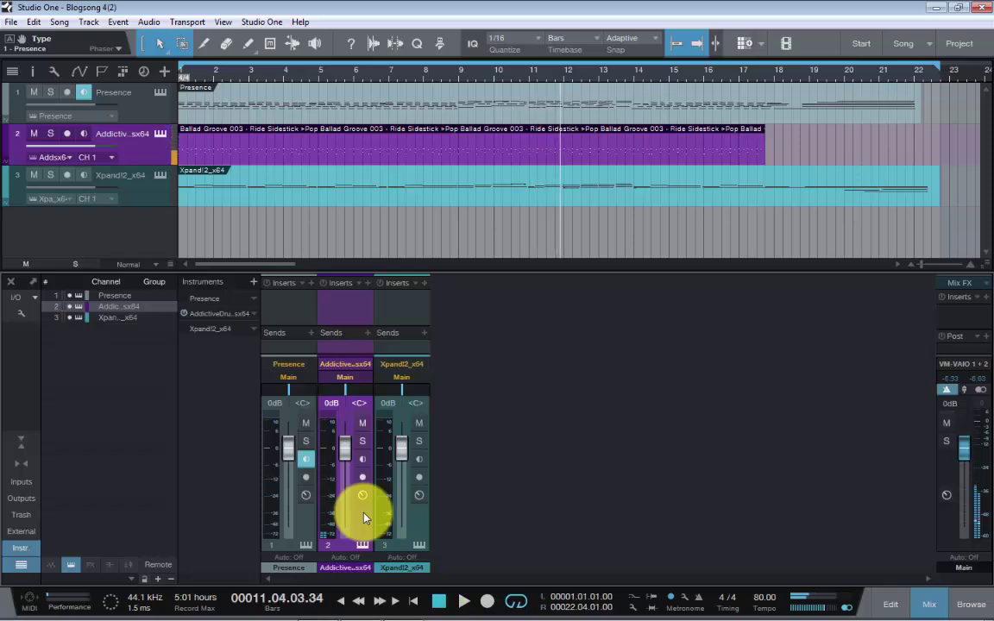
key(Home)
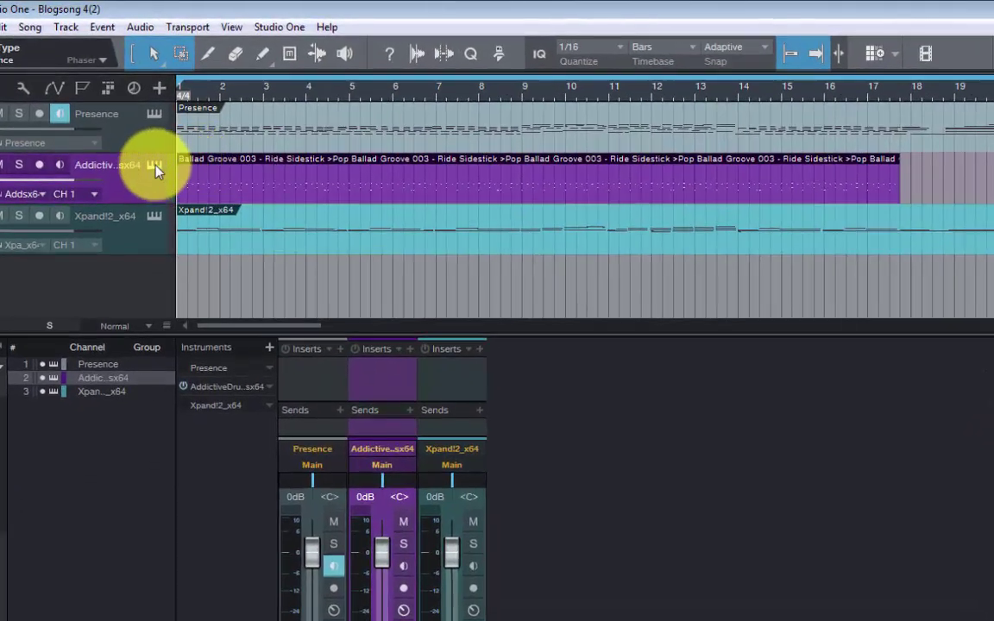
Step: Reopen Addictive Drums and enable separate Kick, Snare and HiHat outputs
click(154, 166)
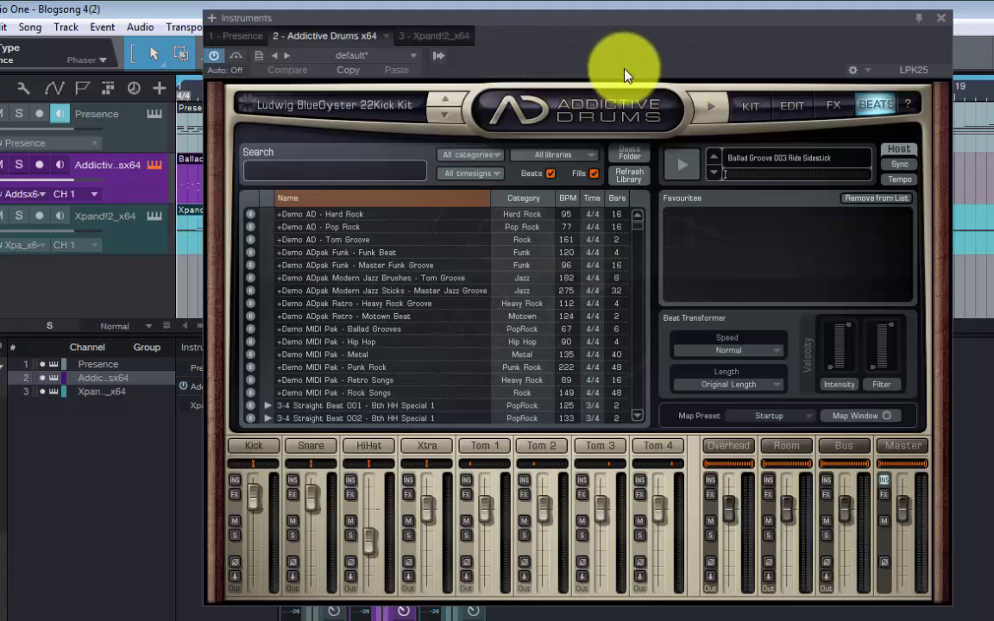
click(439, 56)
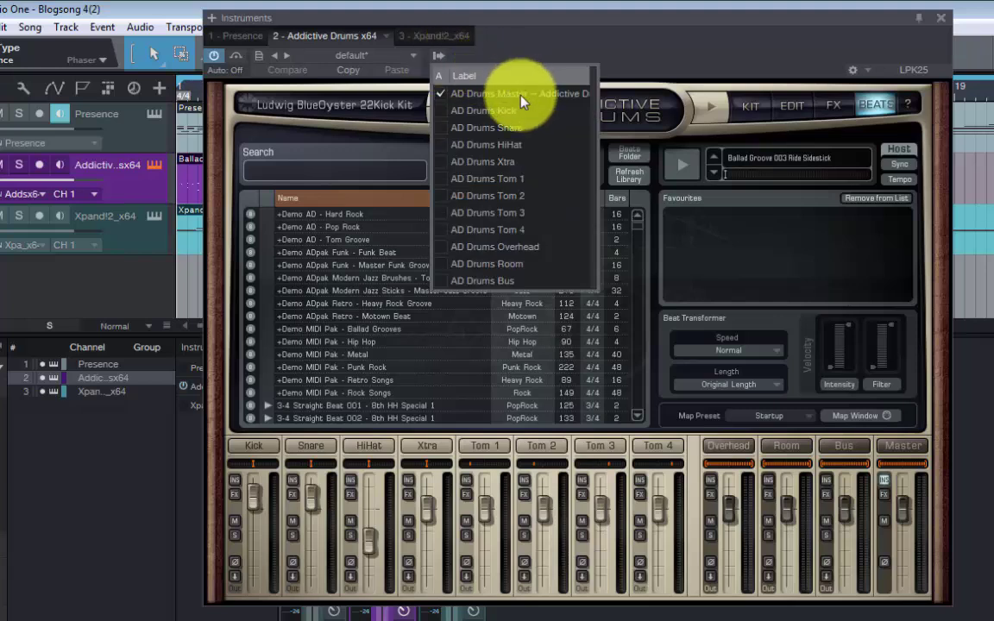
click(444, 113)
click(443, 129)
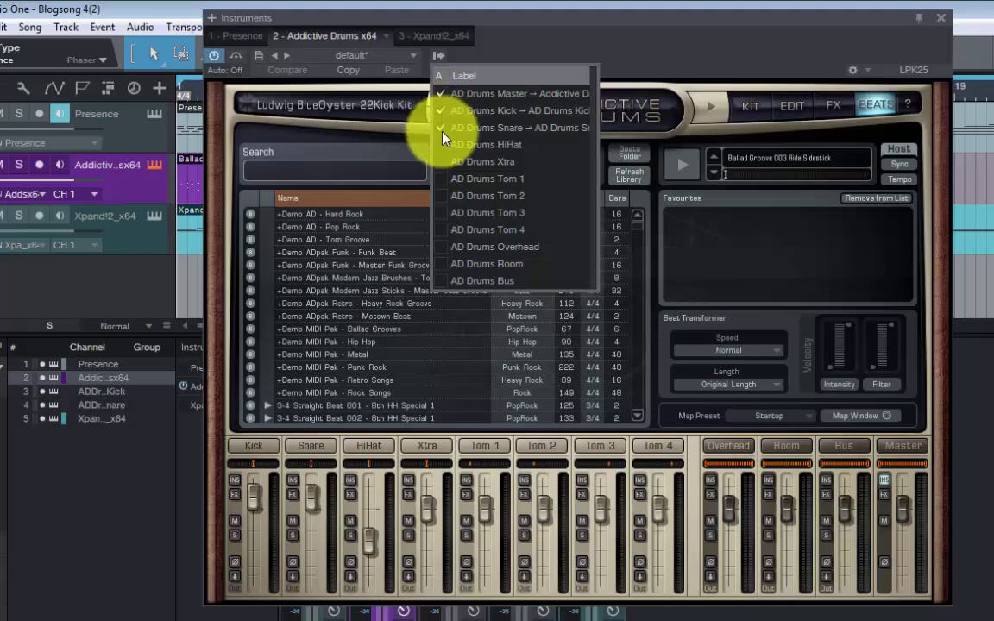
click(442, 145)
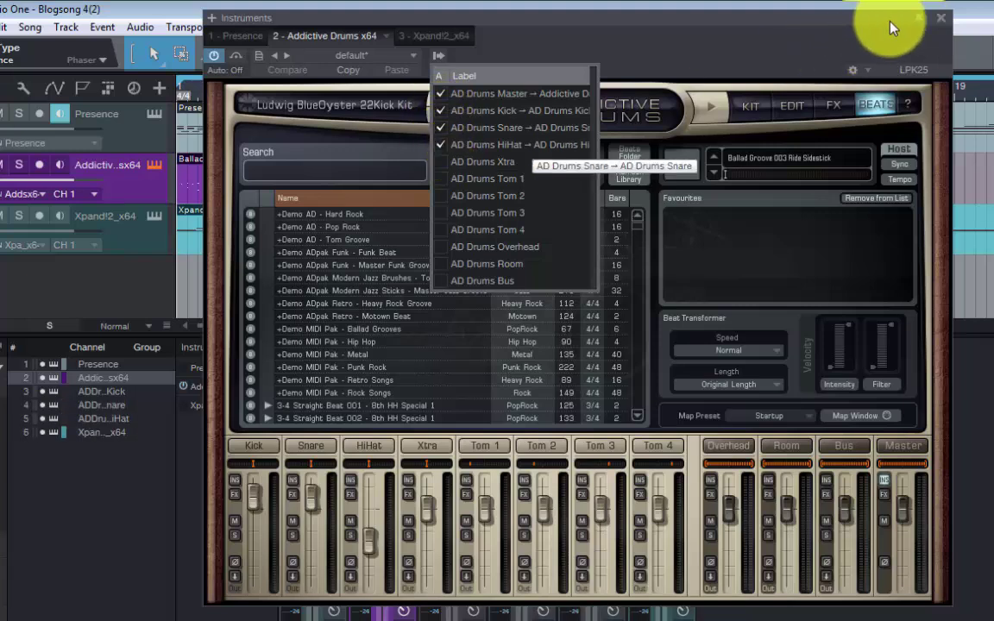
click(803, 22)
Step: Enable separate outputs for Xtra, Tom 1-4, Overhead, Room and Bus
drag(556, 13, 395, 4)
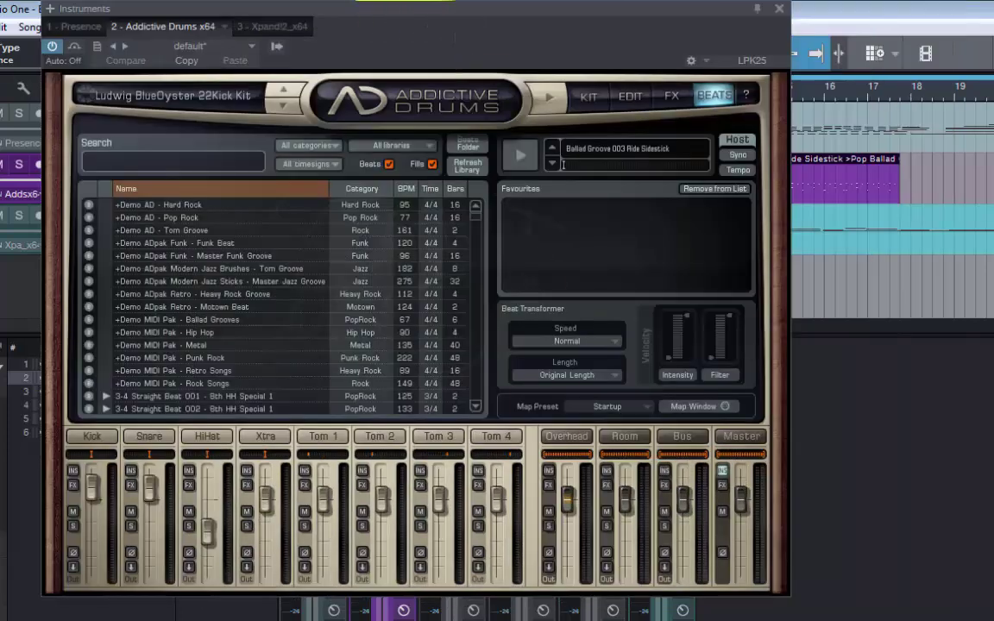
click(277, 45)
click(284, 152)
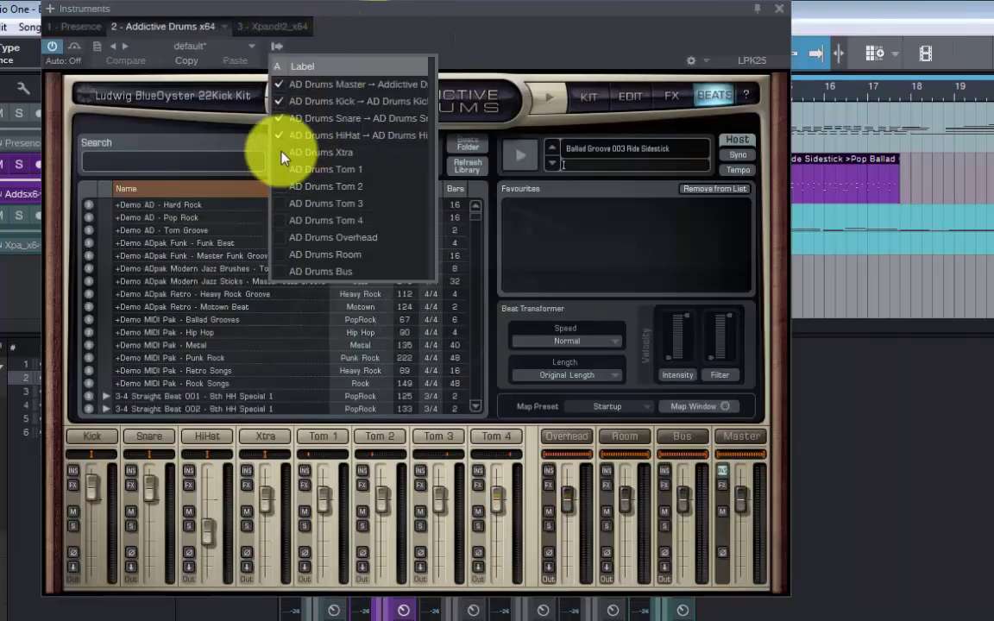
click(284, 170)
click(278, 188)
click(279, 203)
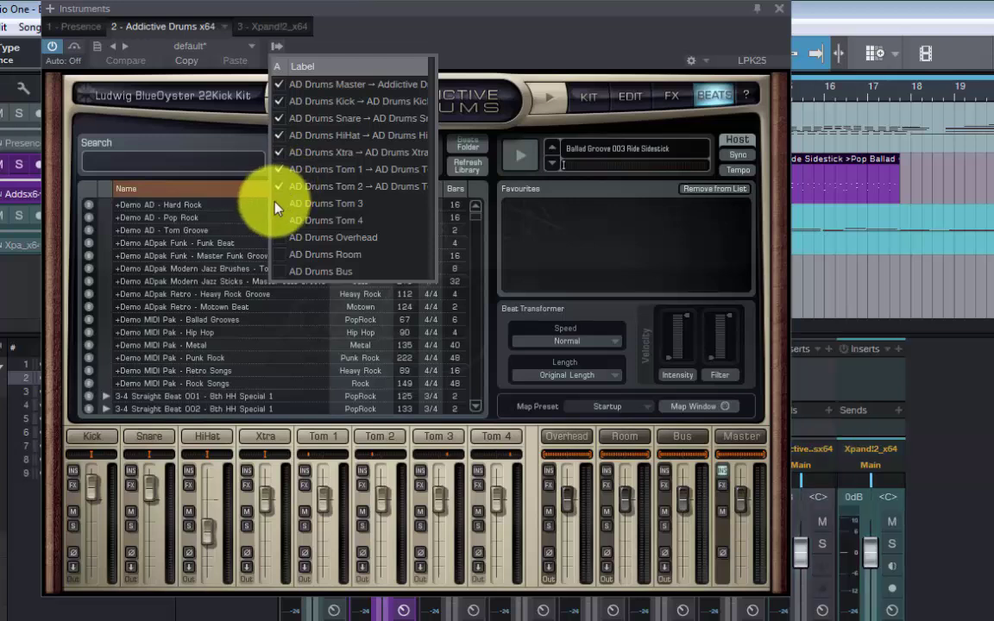
click(282, 221)
click(283, 238)
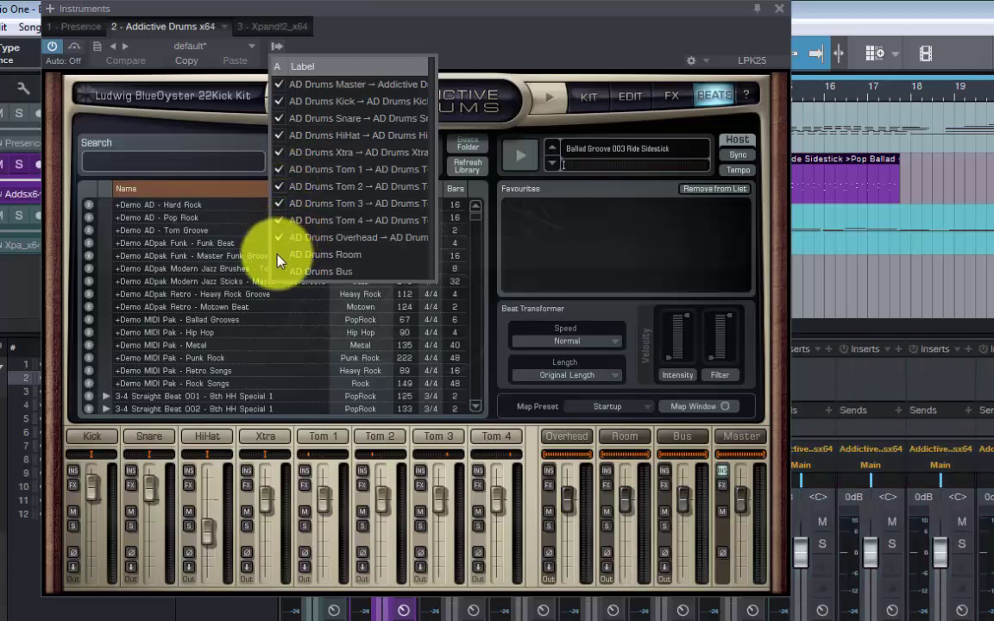
click(280, 255)
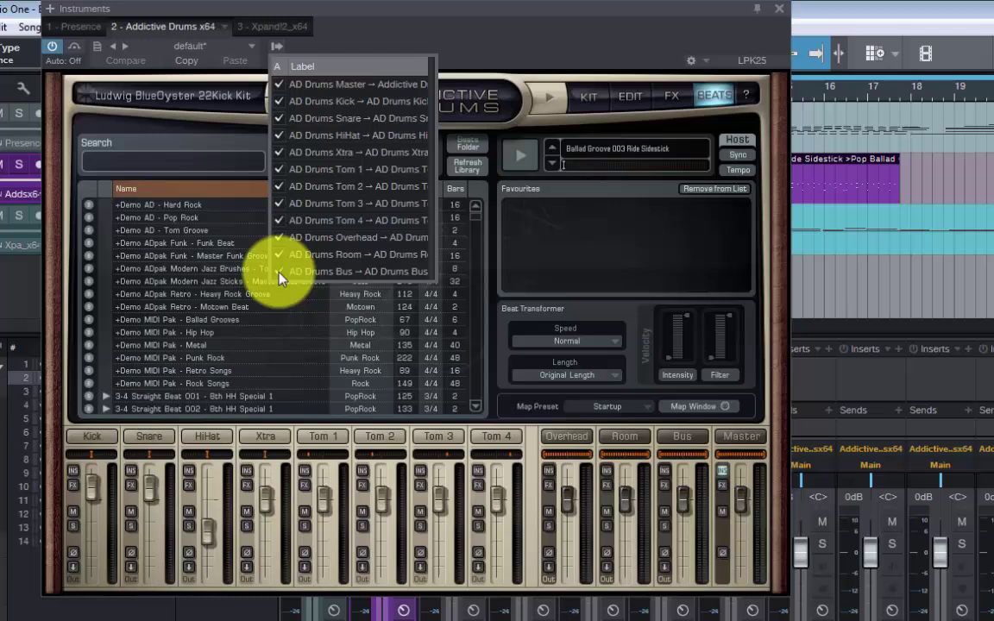
click(280, 272)
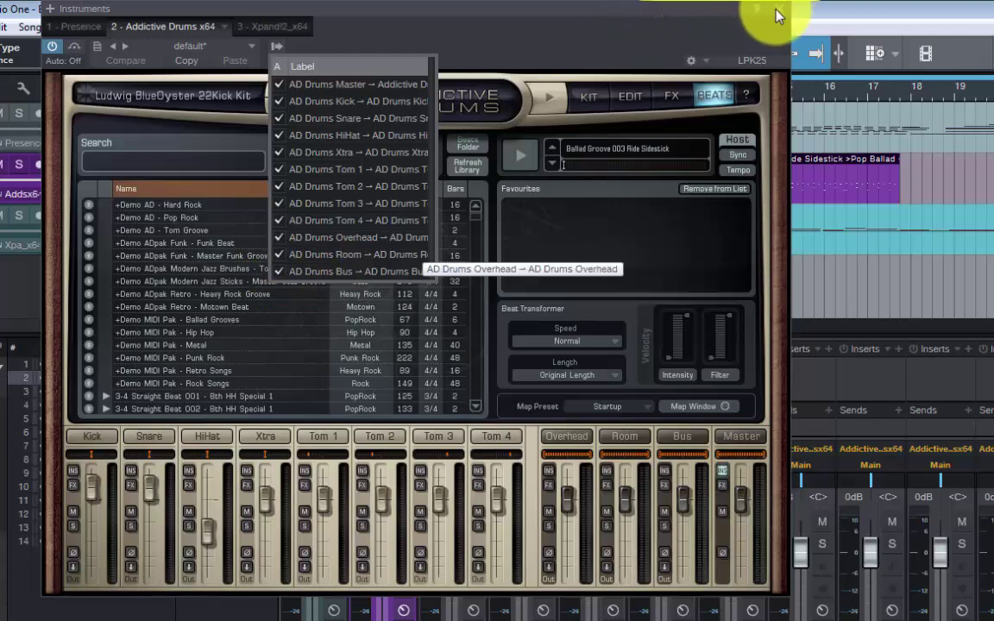
click(74, 571)
Step: Set the Out of every AD mixer strip, Kick through Bus, to its separate output
click(73, 567)
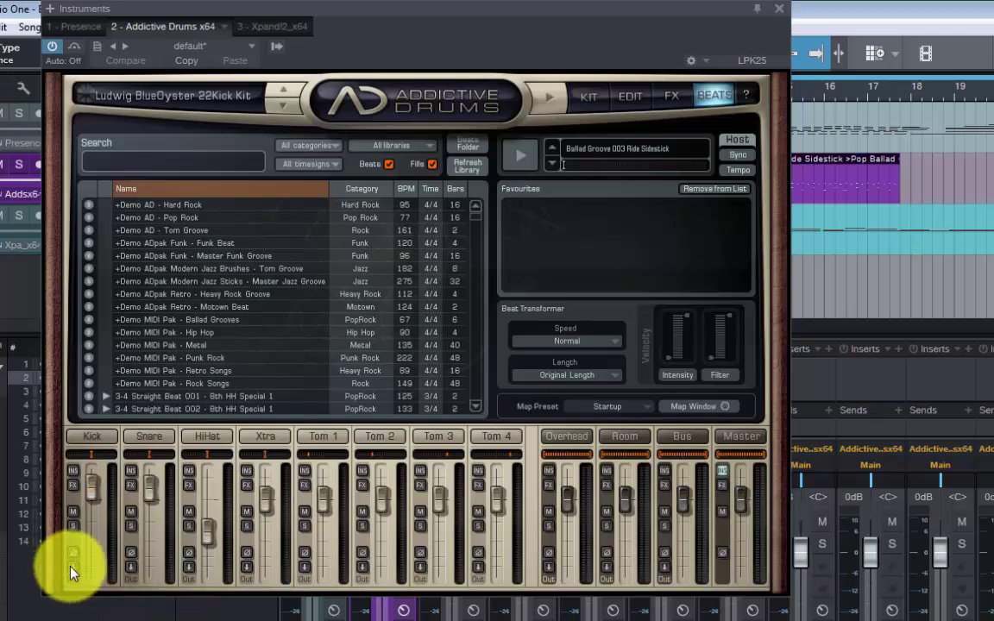
click(131, 567)
click(188, 567)
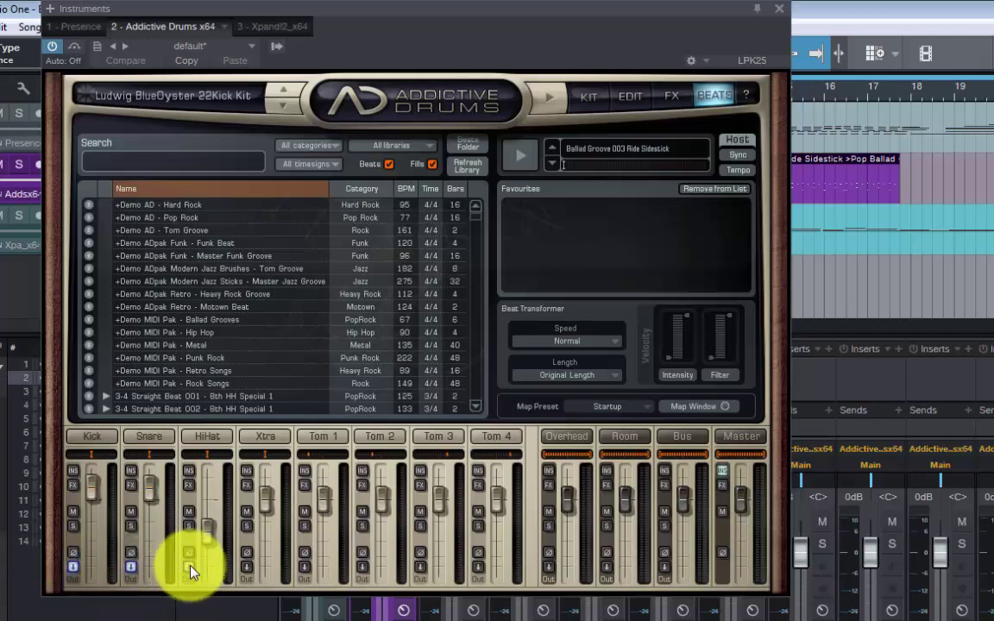
click(246, 566)
click(304, 567)
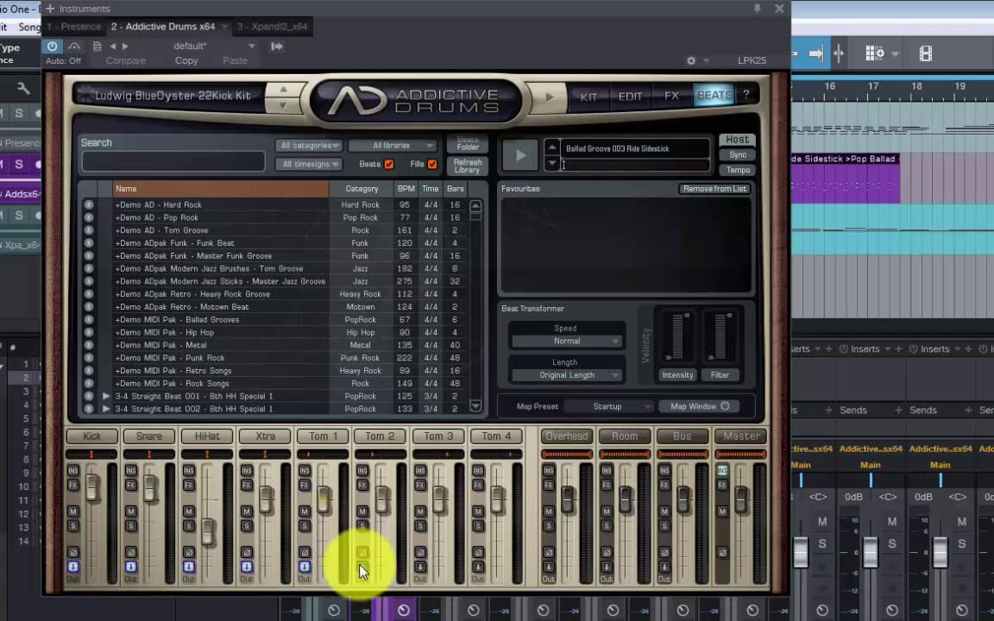
click(362, 567)
click(420, 567)
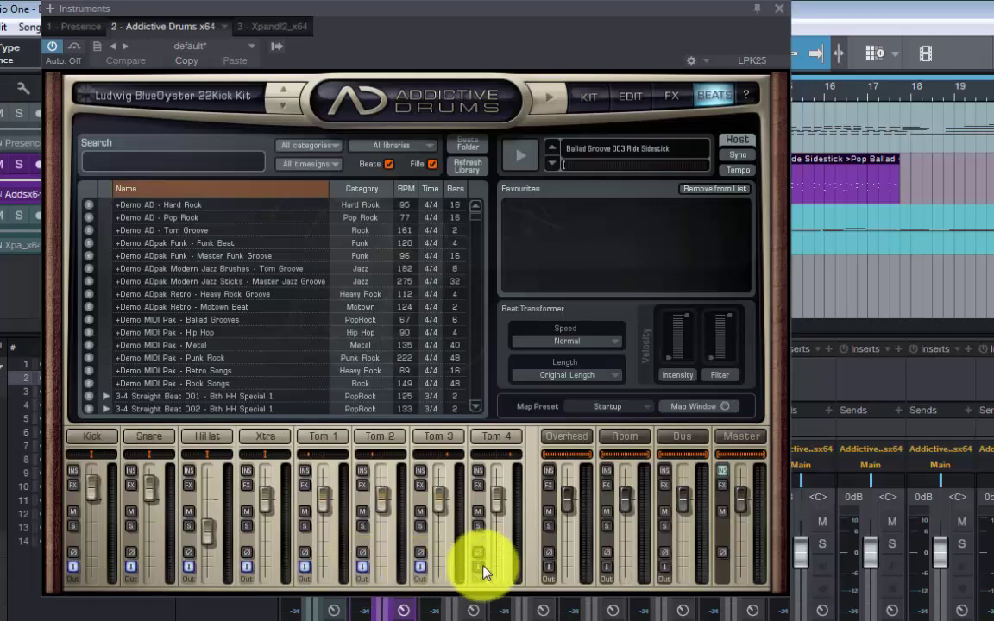
click(477, 567)
click(549, 567)
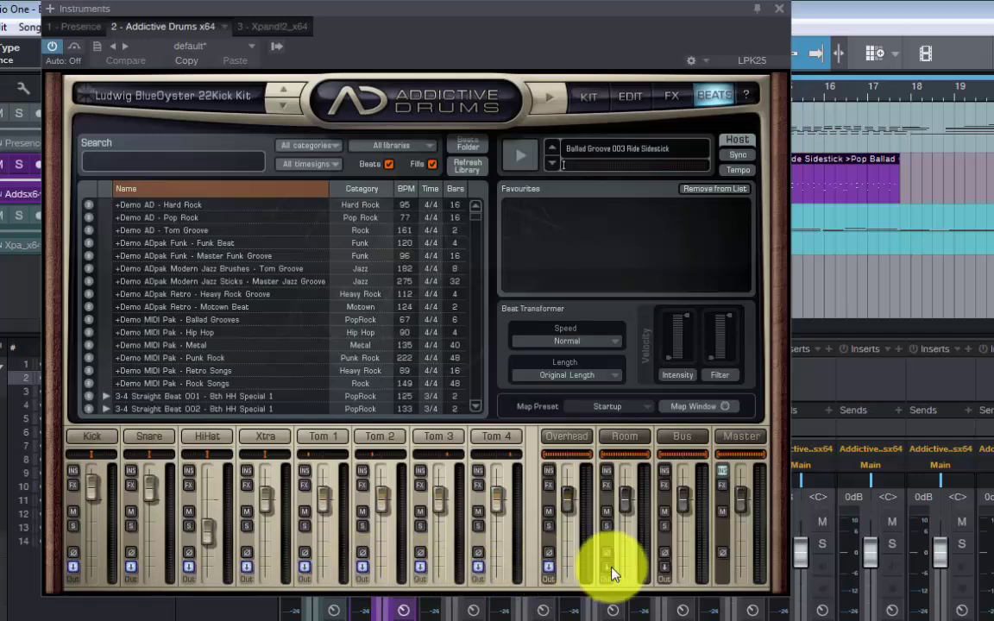
click(606, 567)
click(664, 567)
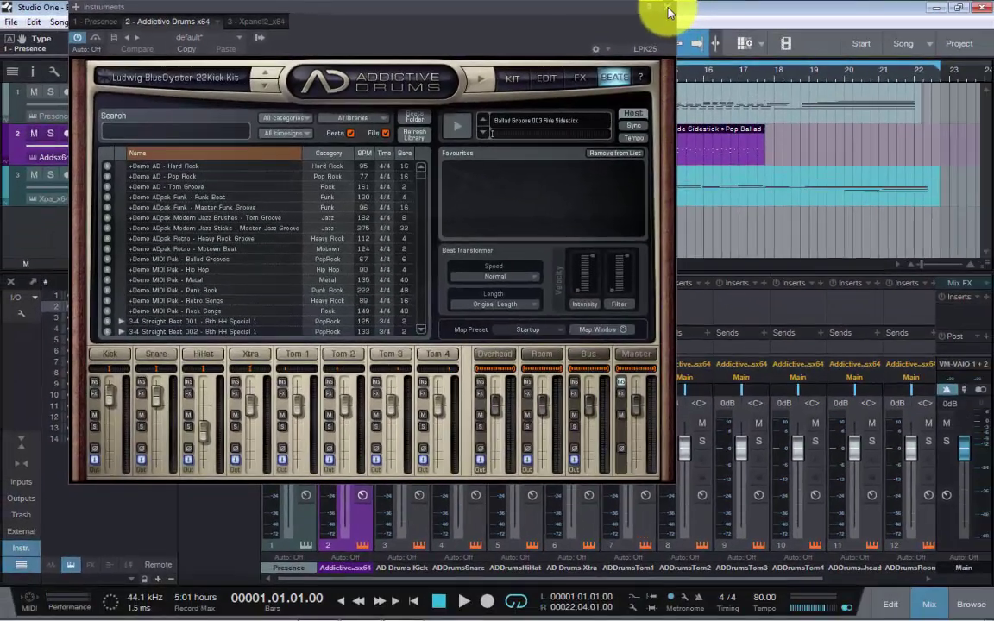
Step: Close Addictive Drums, play the song, rename the hi-hat channel 'HiHat', then stop playback
click(779, 7)
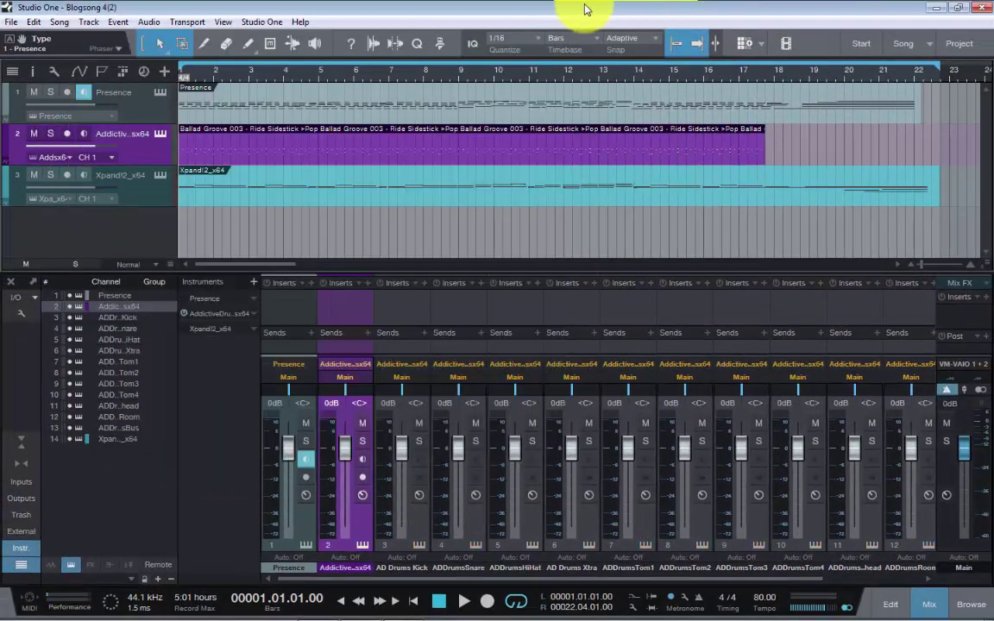
key(space)
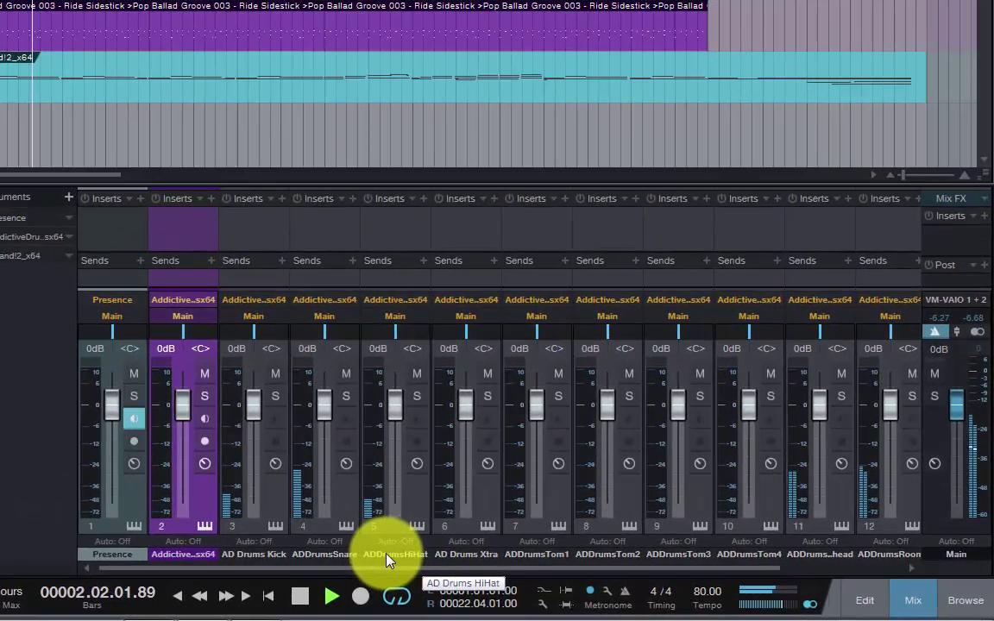
click(387, 555)
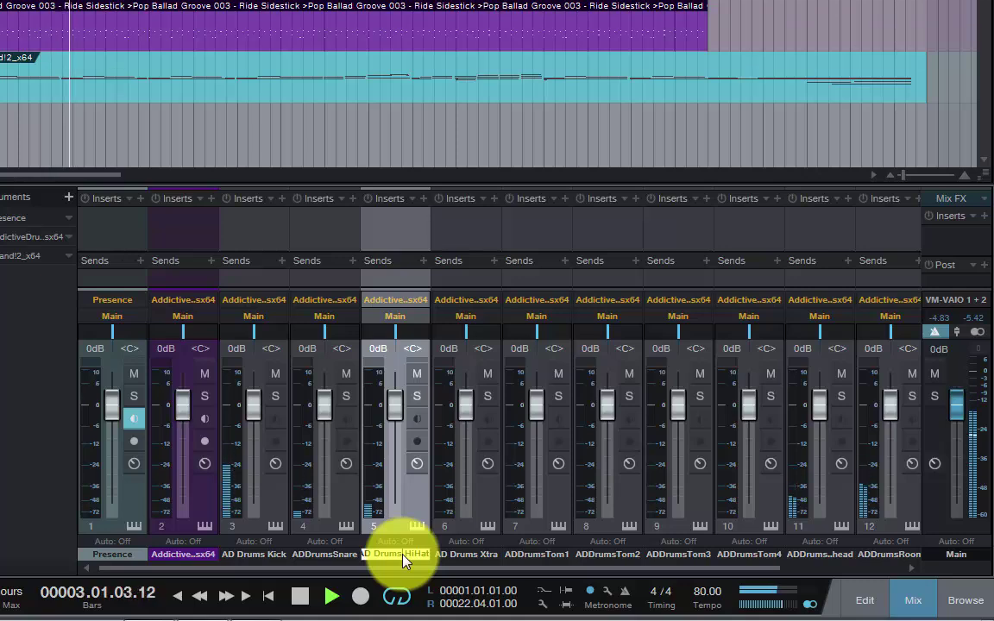
text(HiHat)
key(Return)
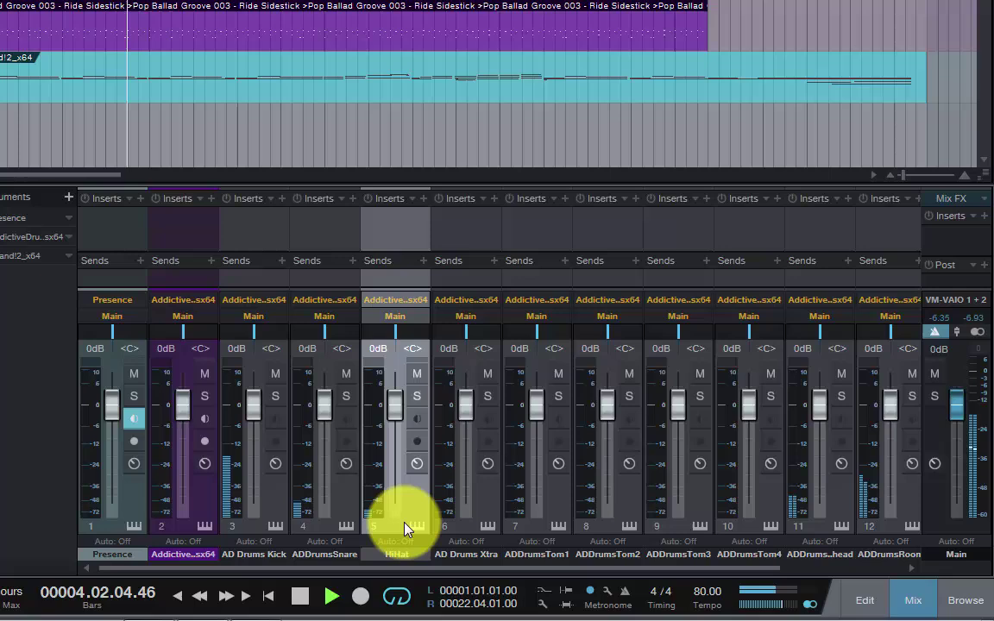
click(425, 201)
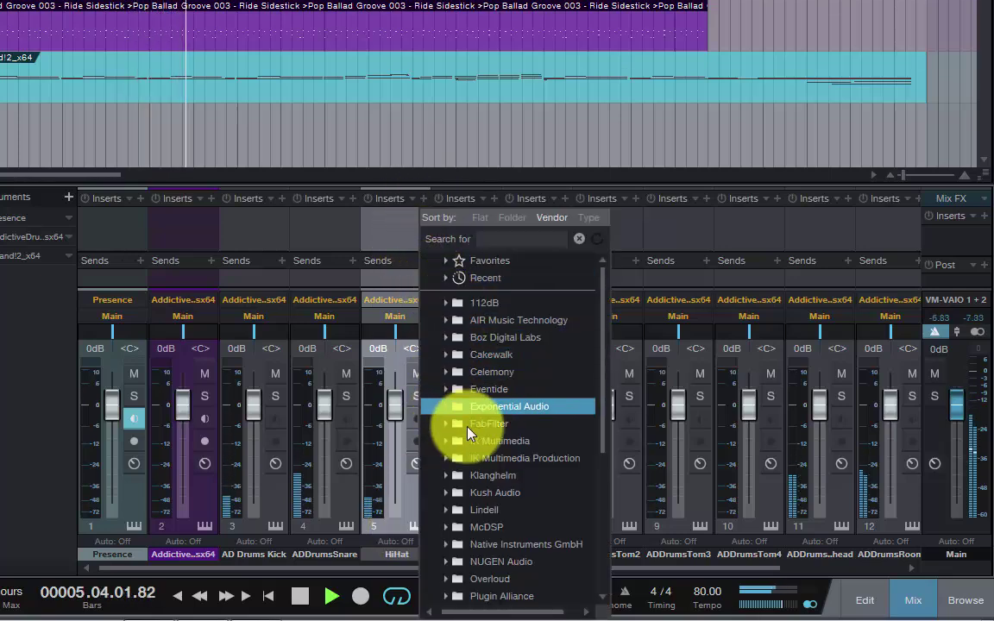
click(393, 230)
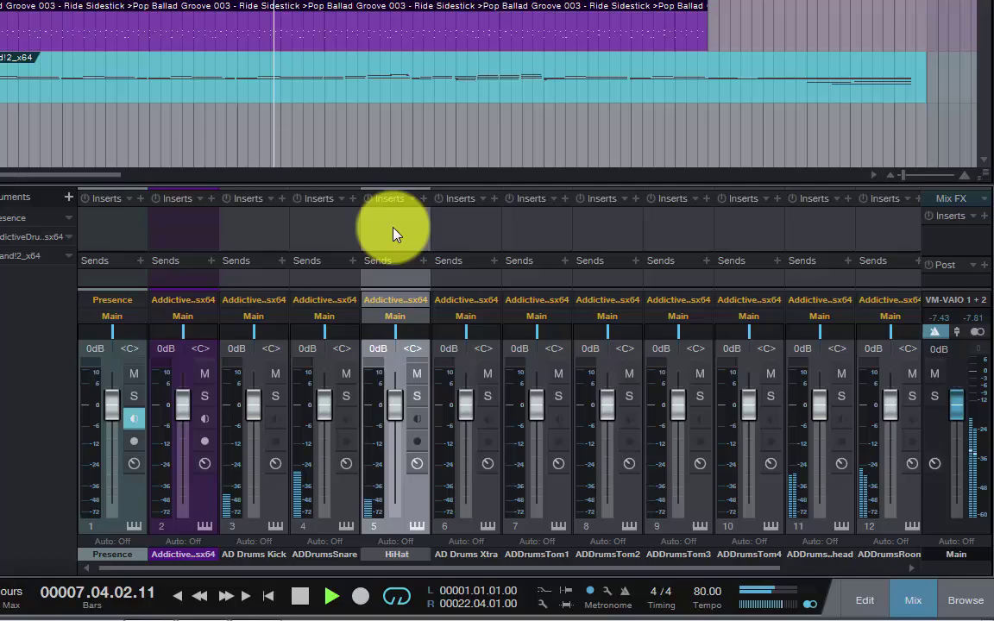
key(space)
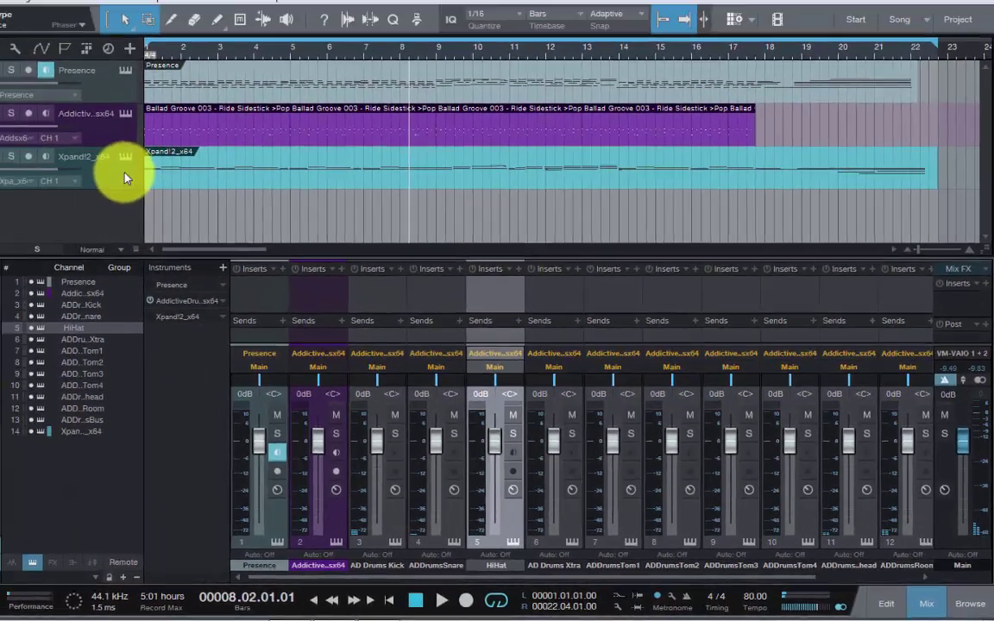
Step: Open Xpand!2 and browse part A's preset categories, keeping Octa Strings+
click(125, 157)
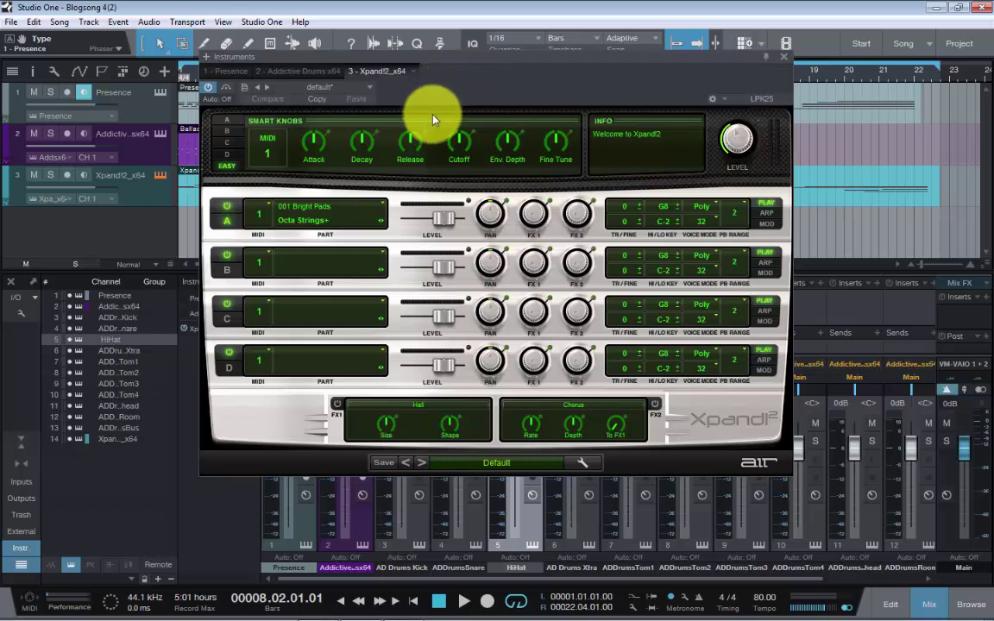
click(384, 207)
mouse_move(324, 272)
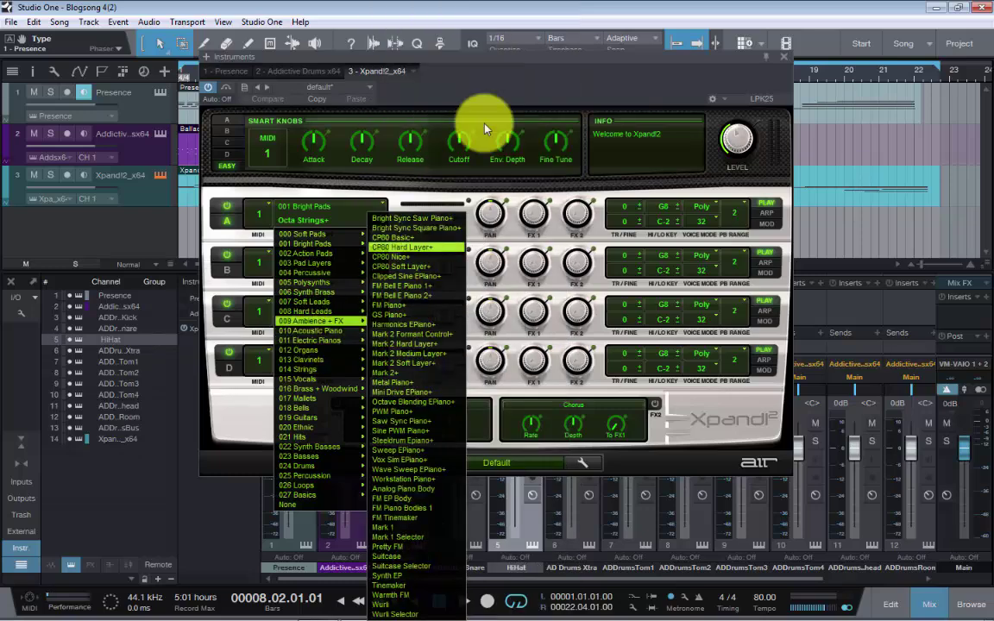
click(479, 80)
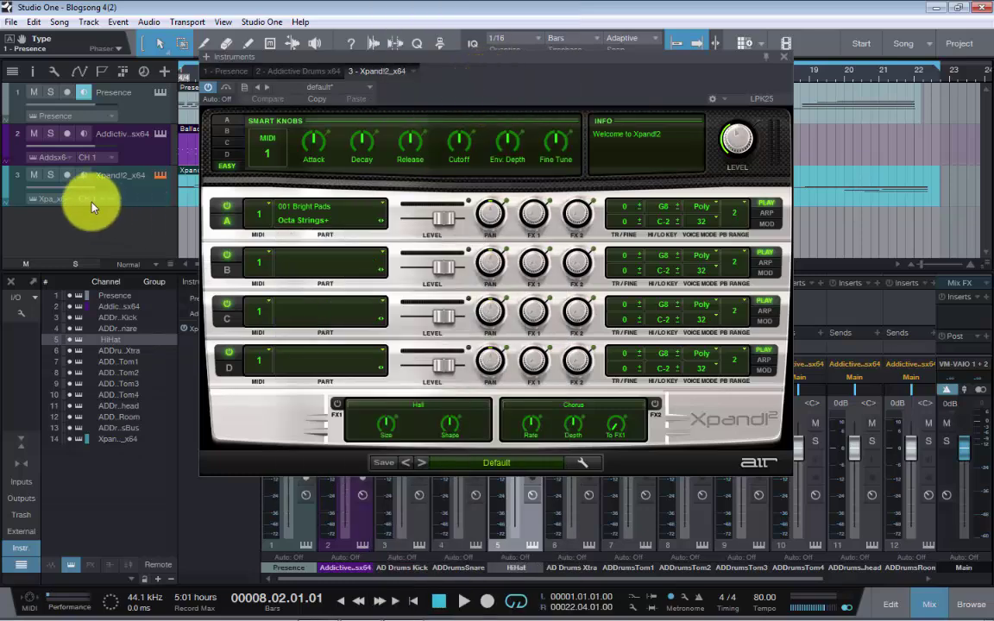
Step: Solo the Xpand!2 strings track and play from the song start
click(50, 174)
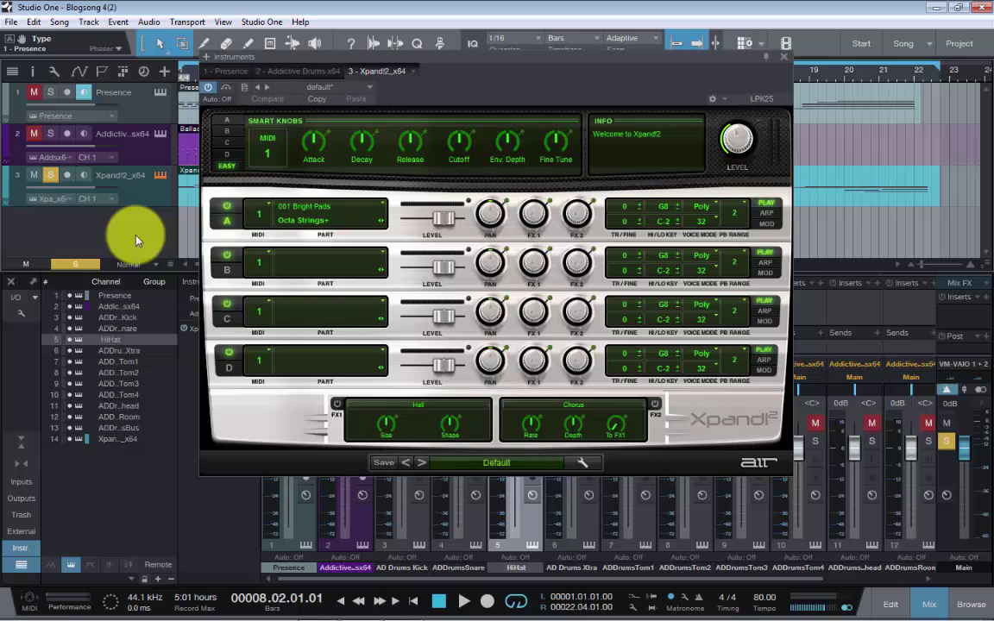
key(comma)
key(space)
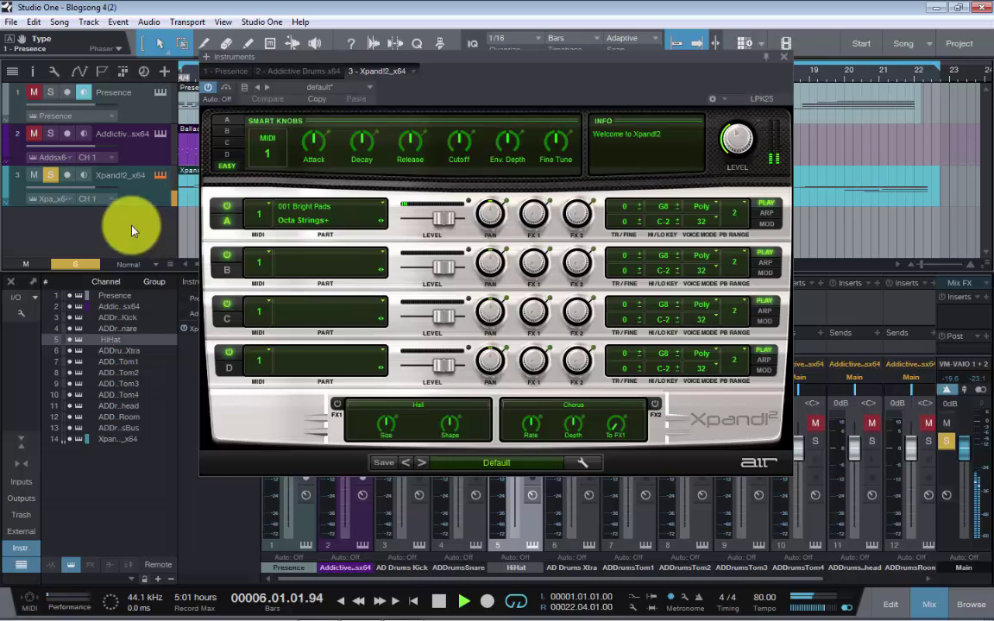
Step: Browse part A's preset categories again without changing Octa Strings+, then stop playback near bar 12
click(380, 206)
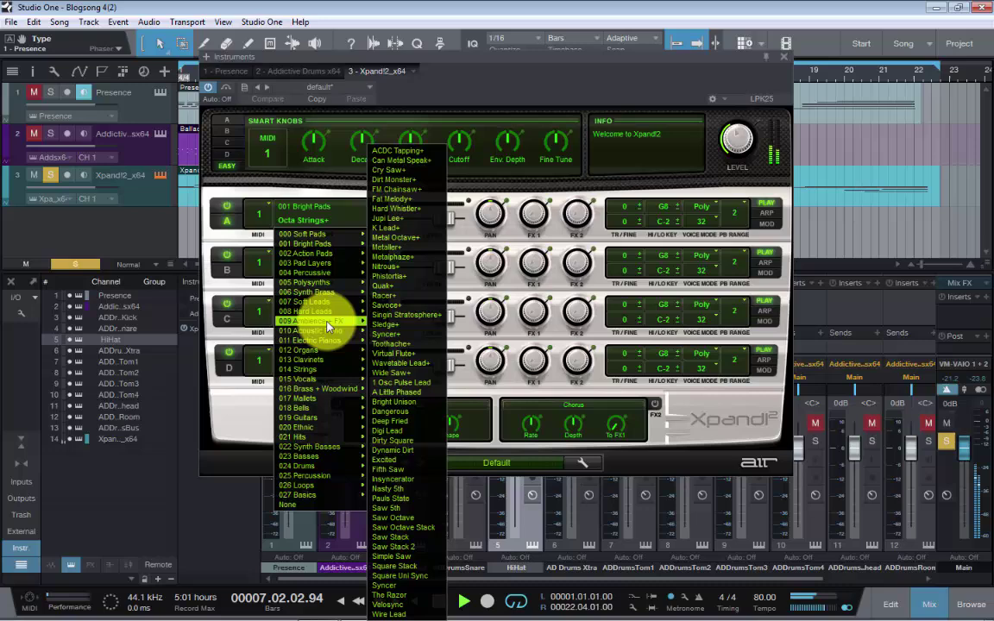
mouse_move(316, 352)
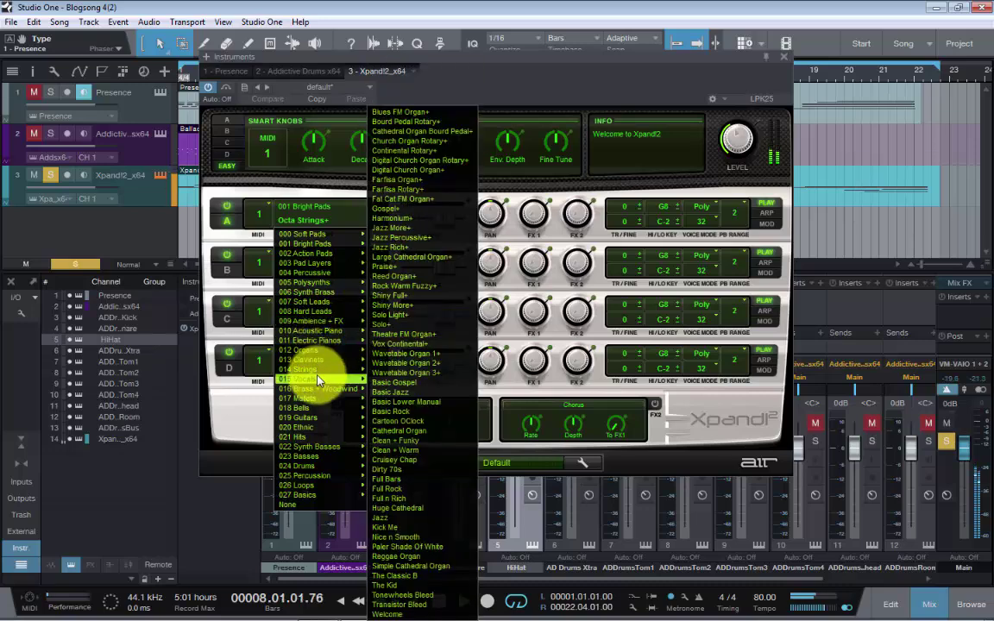
mouse_move(318, 383)
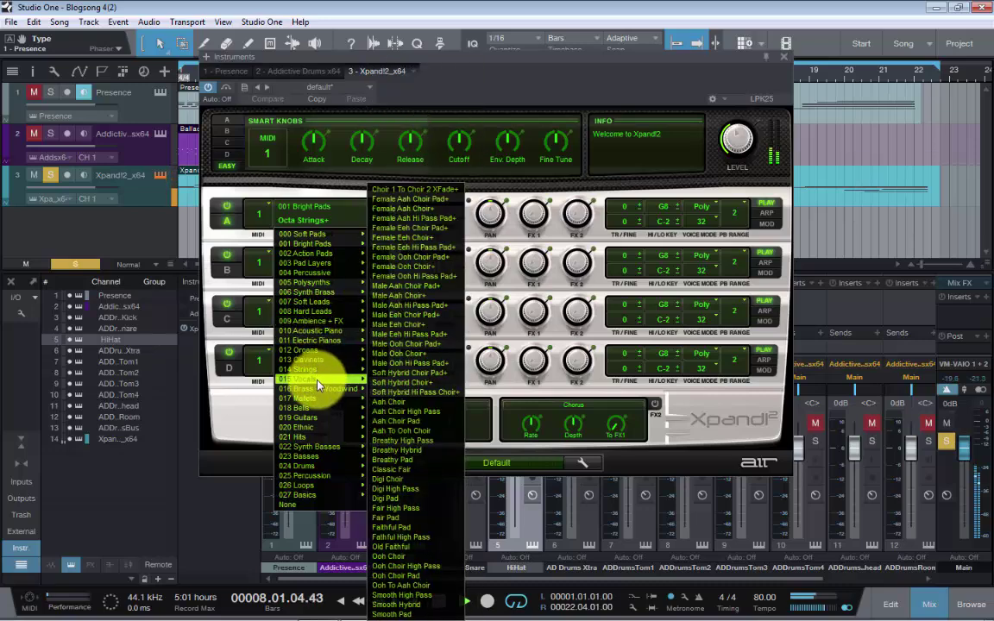
click(480, 74)
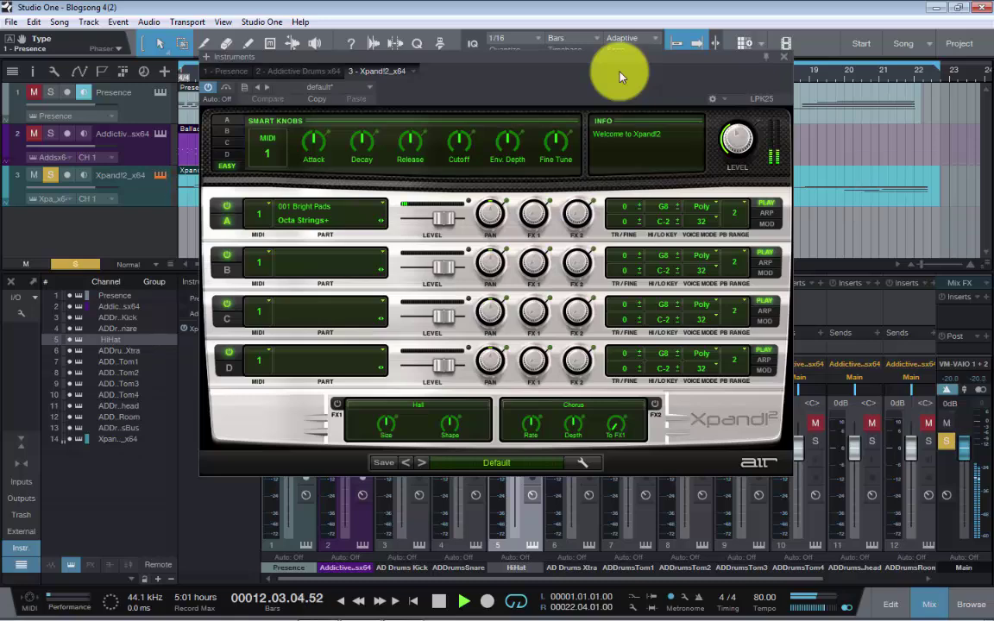
key(space)
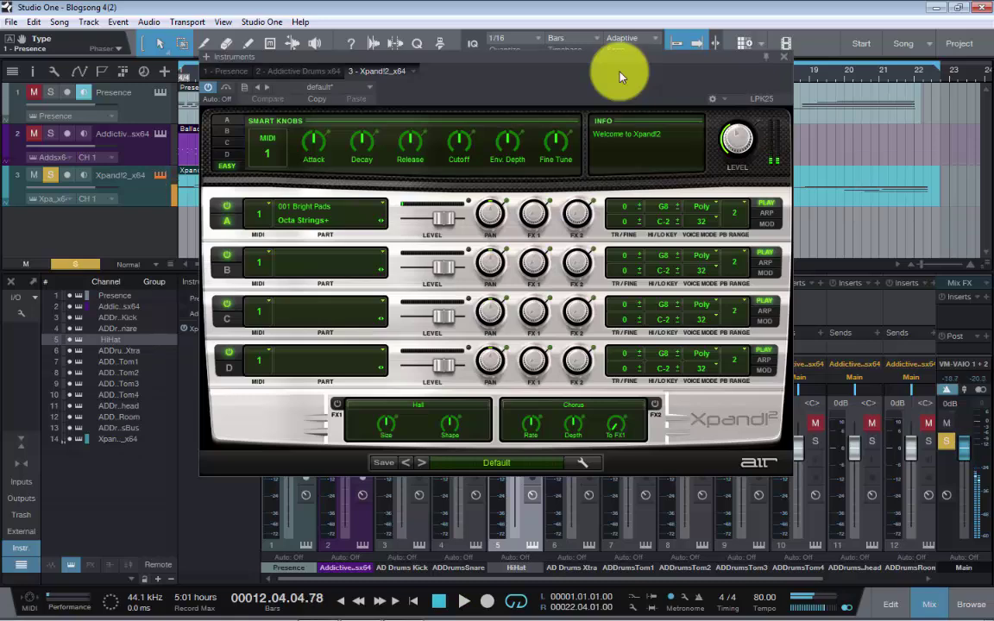
Step: Close Xpand!2, unsolo its track and return the playhead to the song start
click(785, 57)
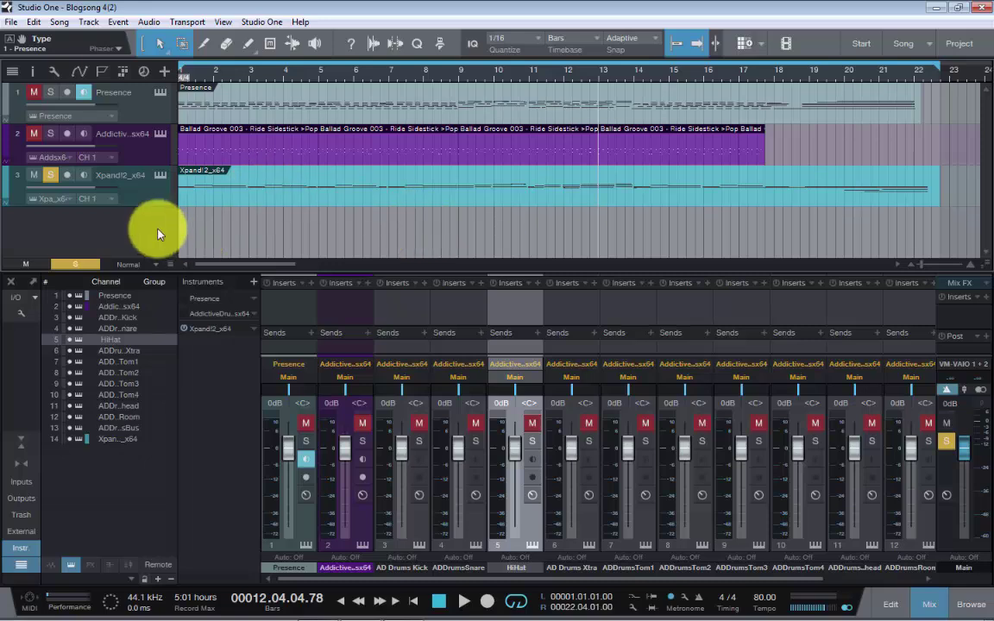
click(50, 176)
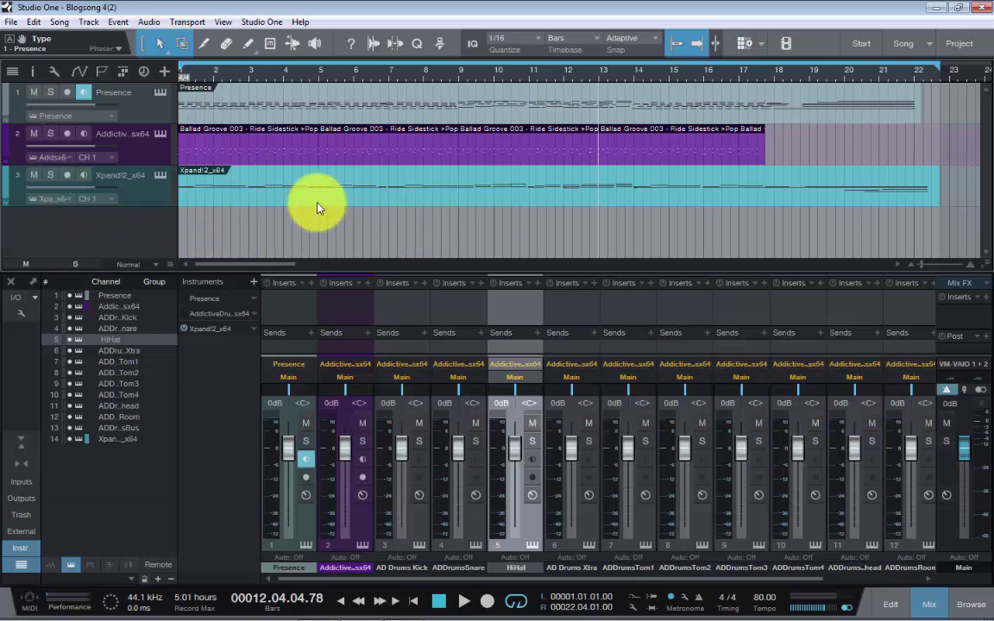
key(comma)
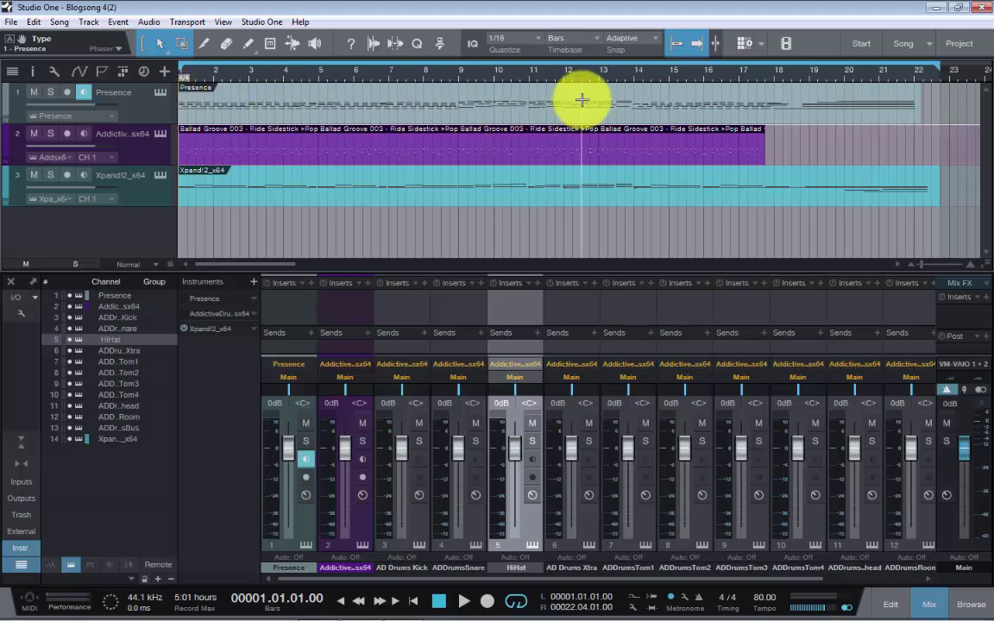
Step: Briefly open and close the Addictive Drums kit page and the Xpand!2 editor
click(159, 133)
click(511, 80)
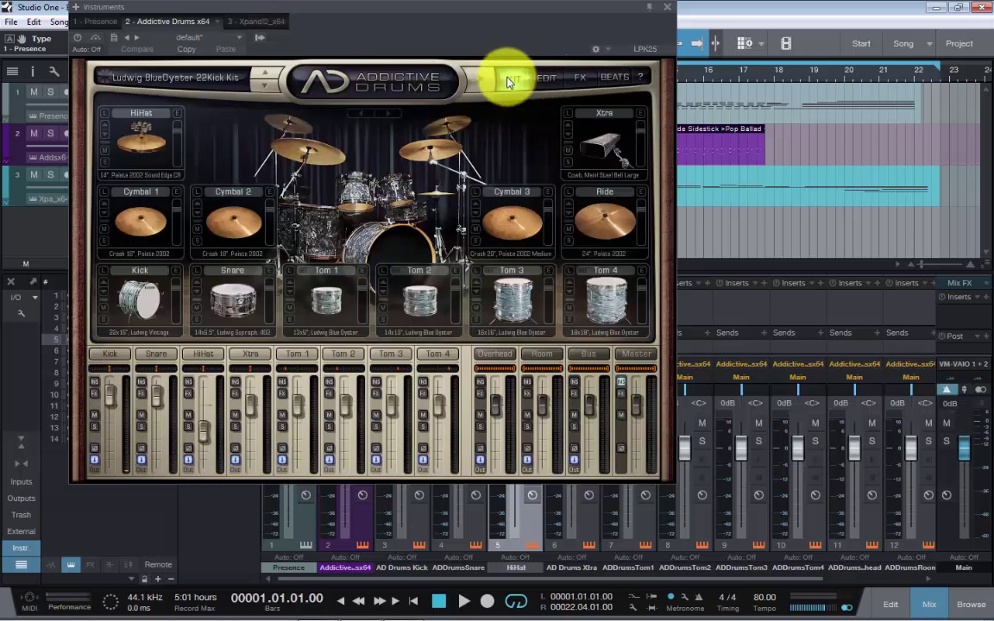
click(665, 9)
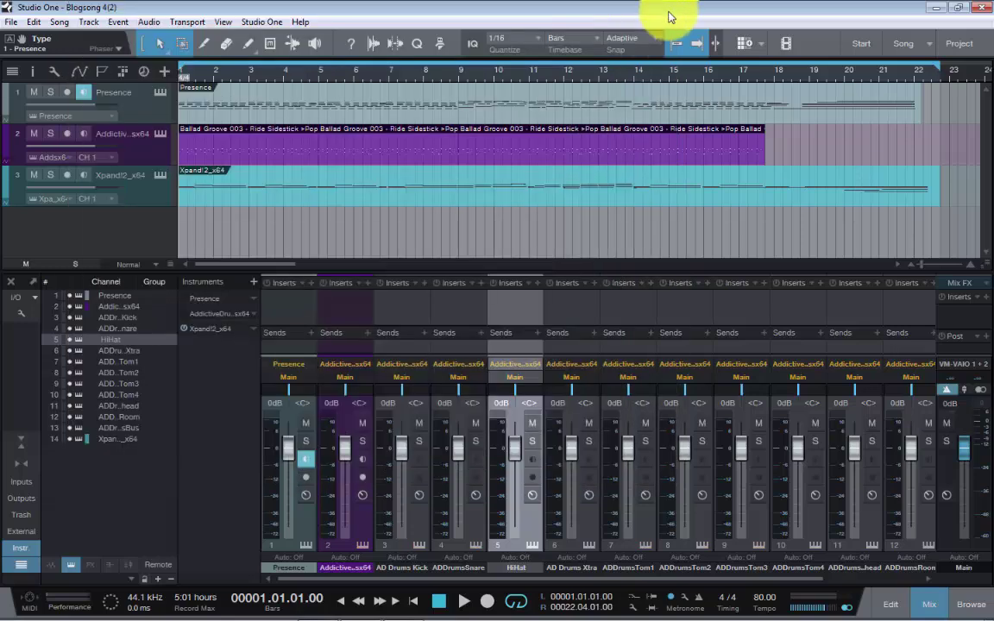
click(151, 178)
click(159, 176)
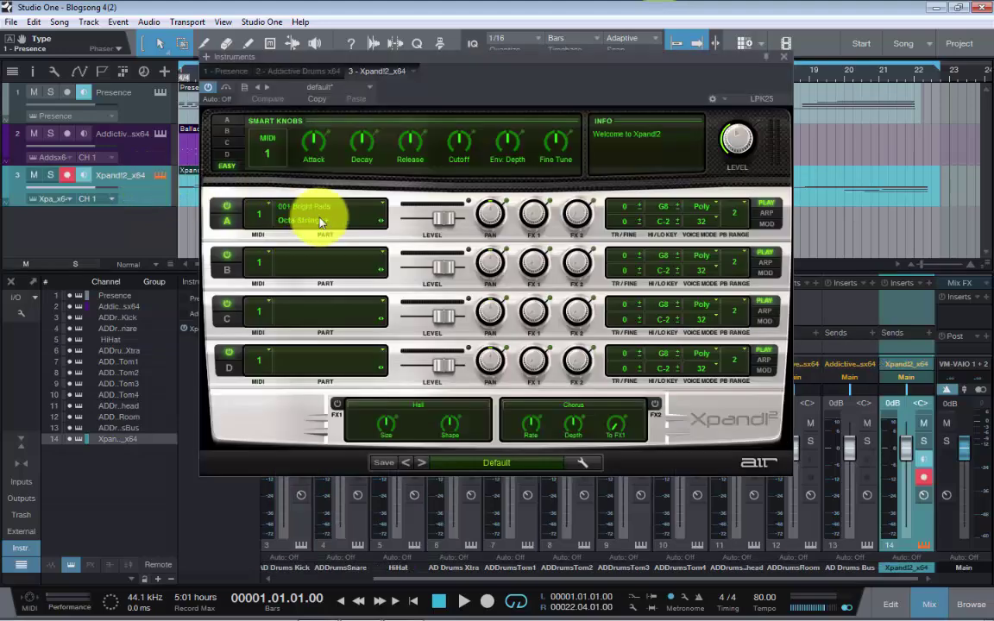
click(785, 47)
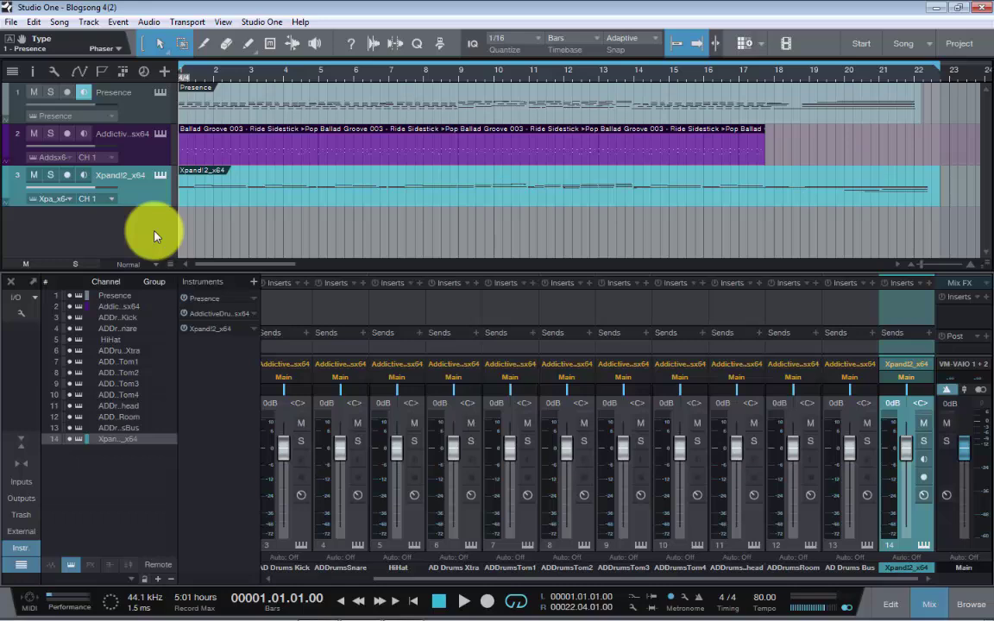
Step: Play the song from the start and scroll the mixer back to channel 1
key(space)
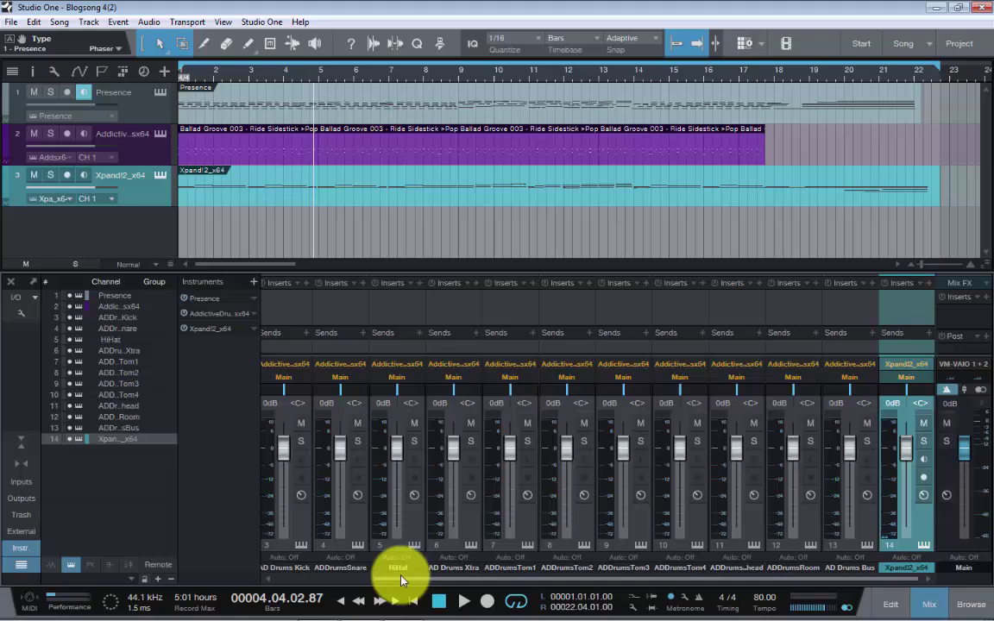
drag(399, 580, 276, 584)
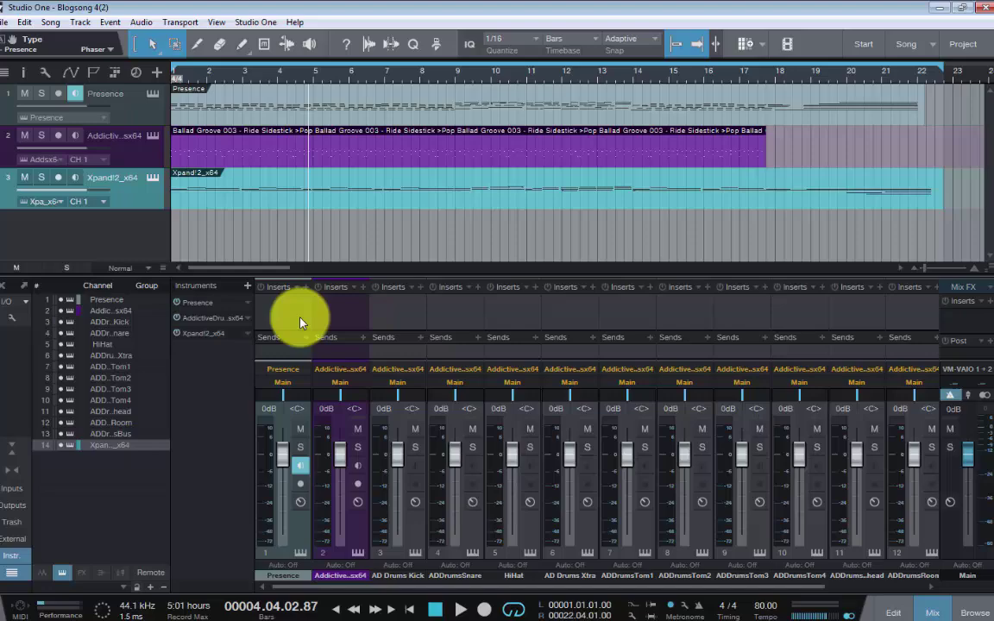
click(293, 319)
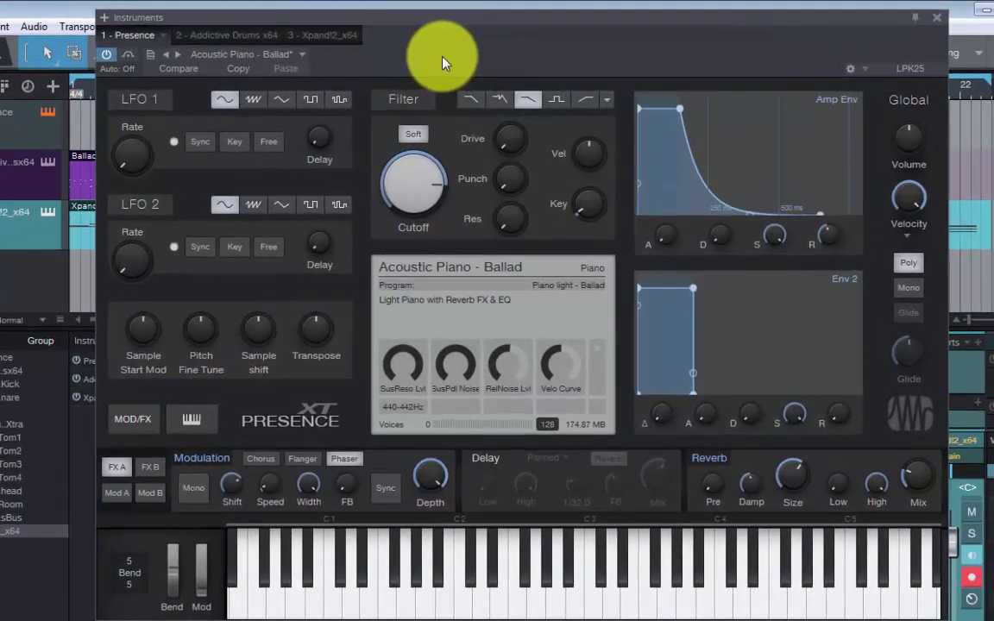
click(212, 34)
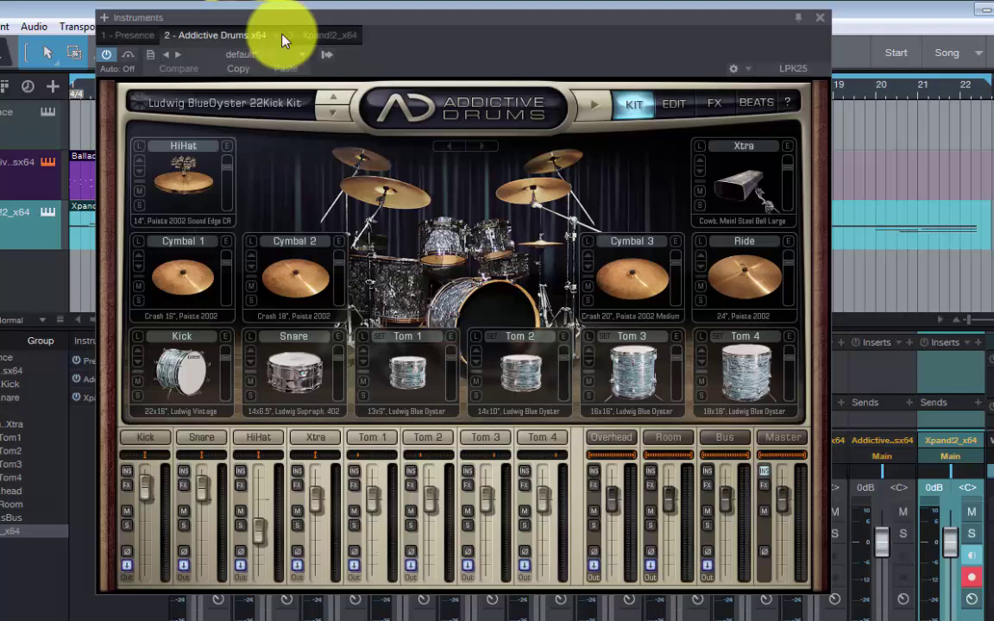
click(327, 36)
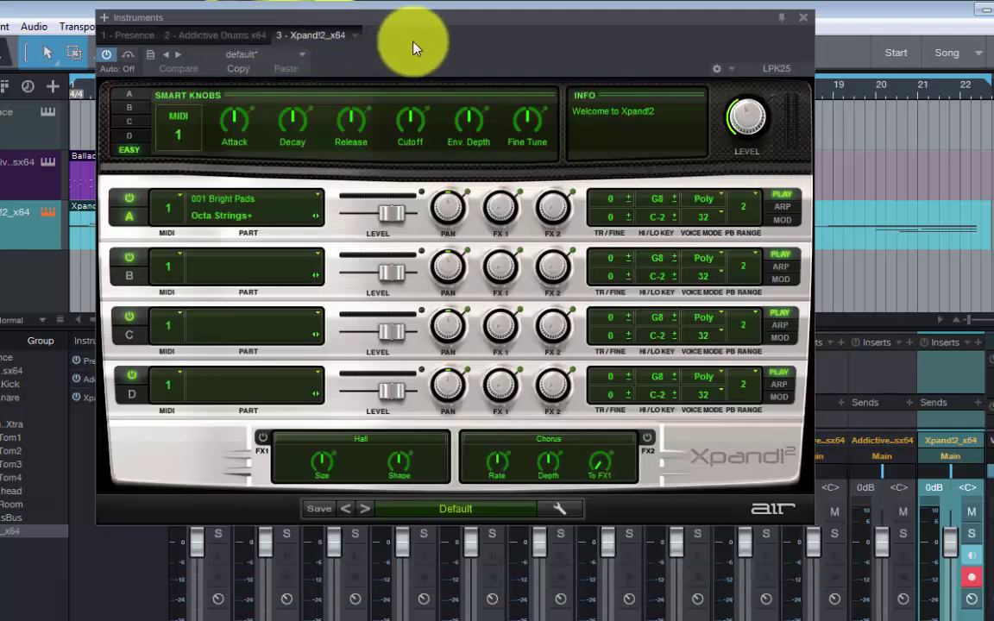
click(129, 34)
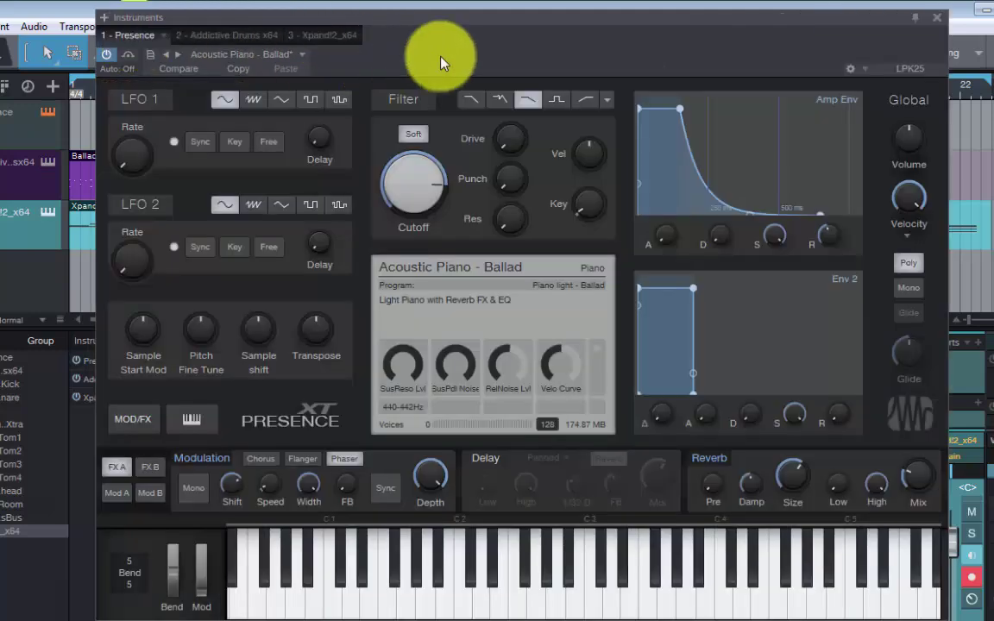